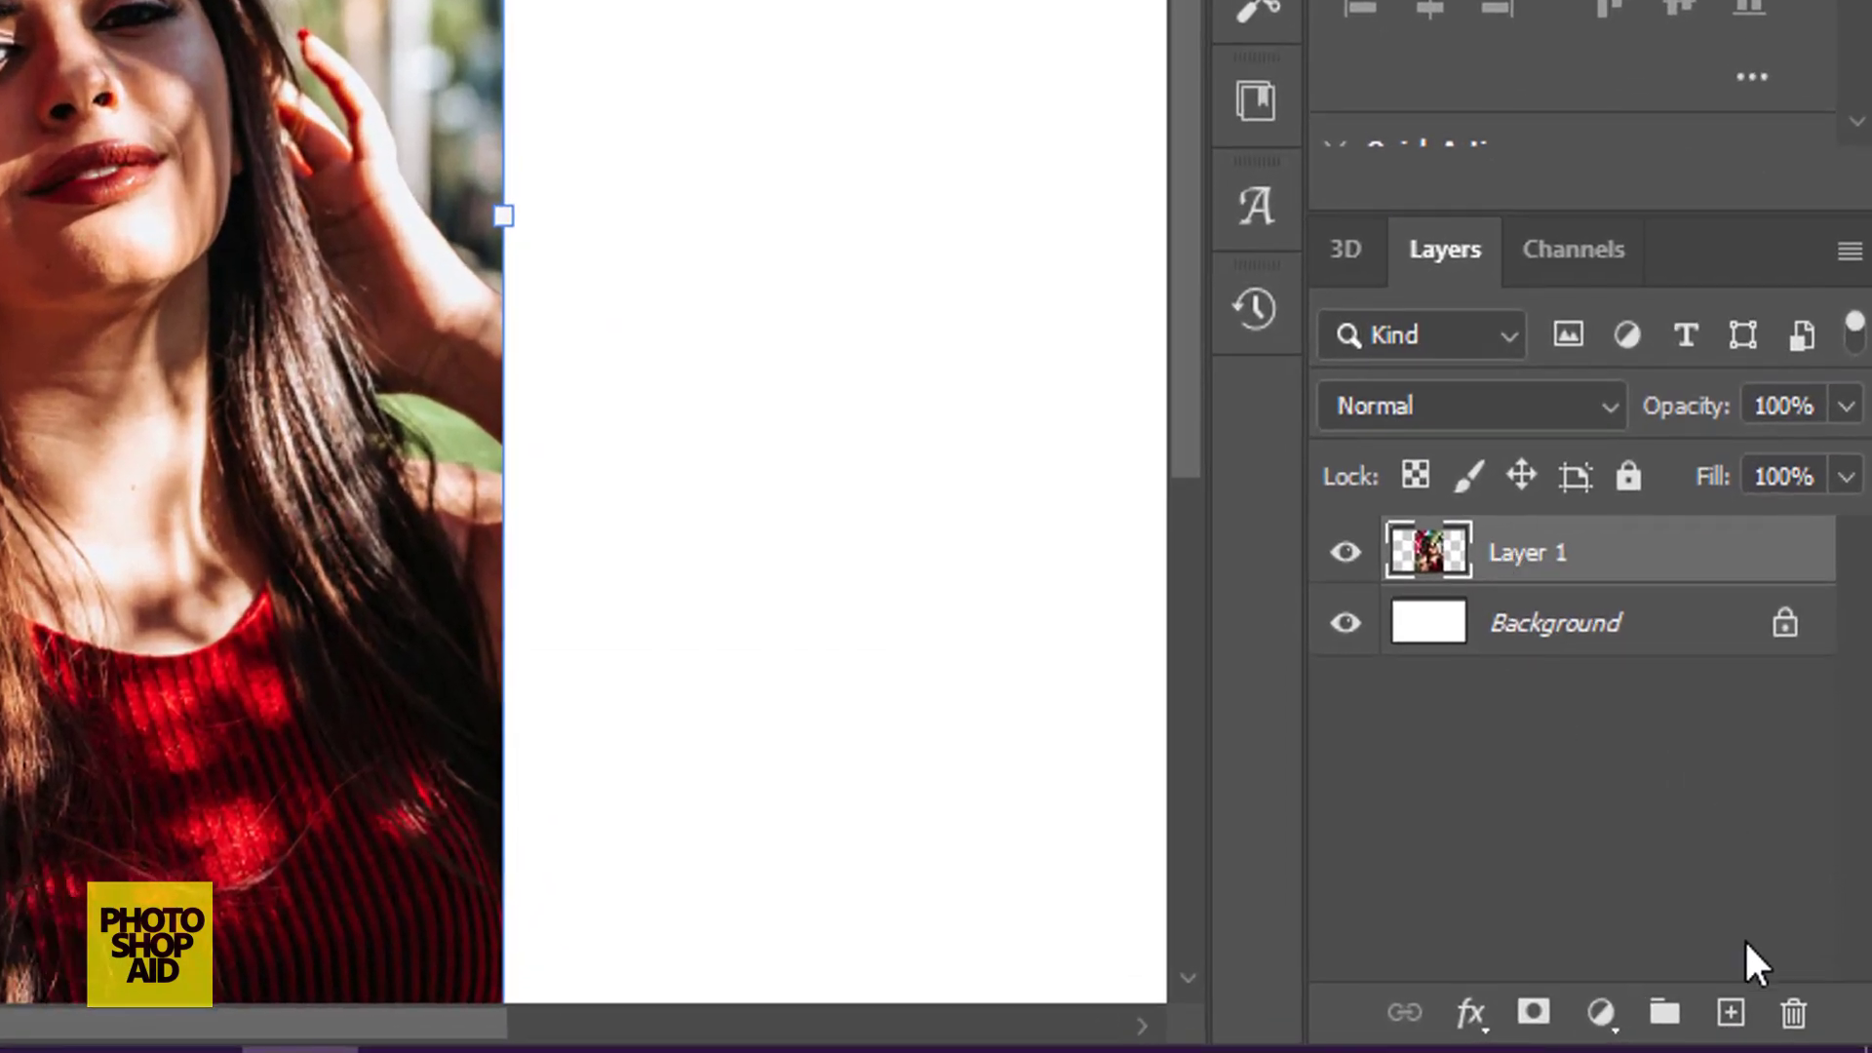
Add an Exposure adjustment layer above the portrait photo.
click(1601, 1014)
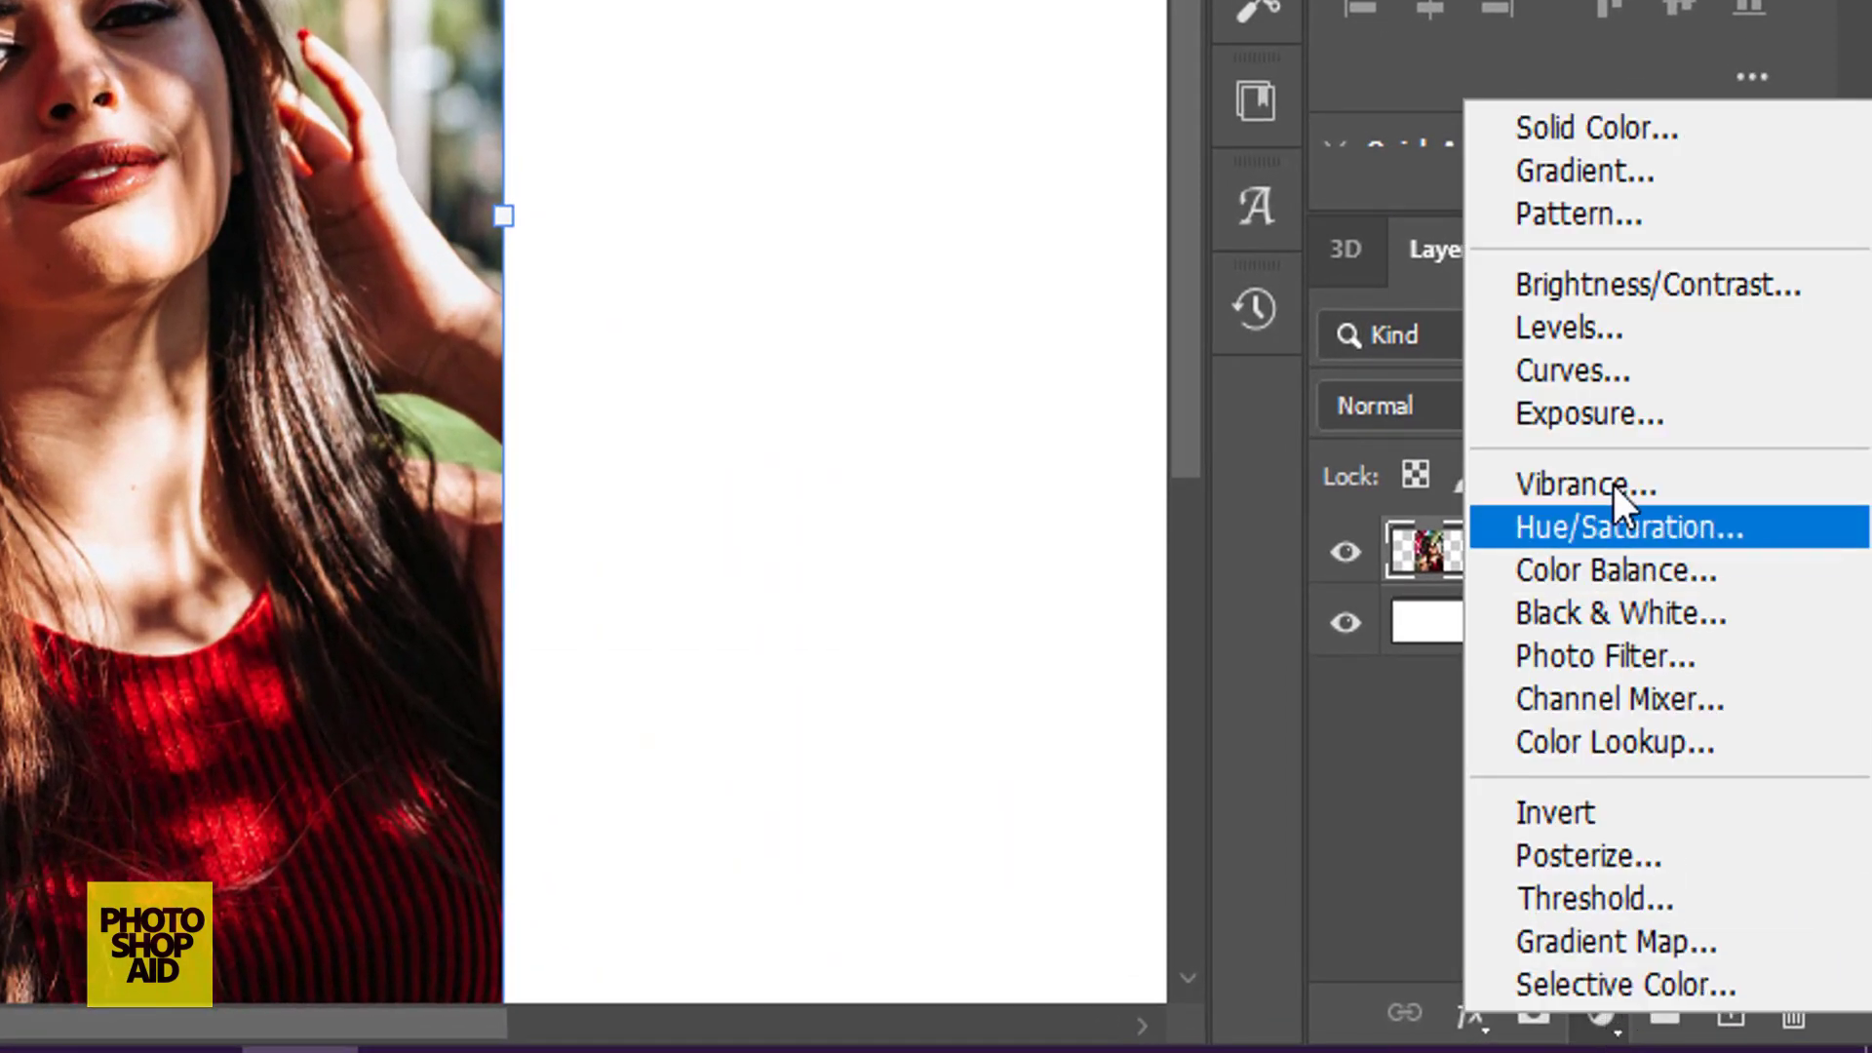
click(1591, 415)
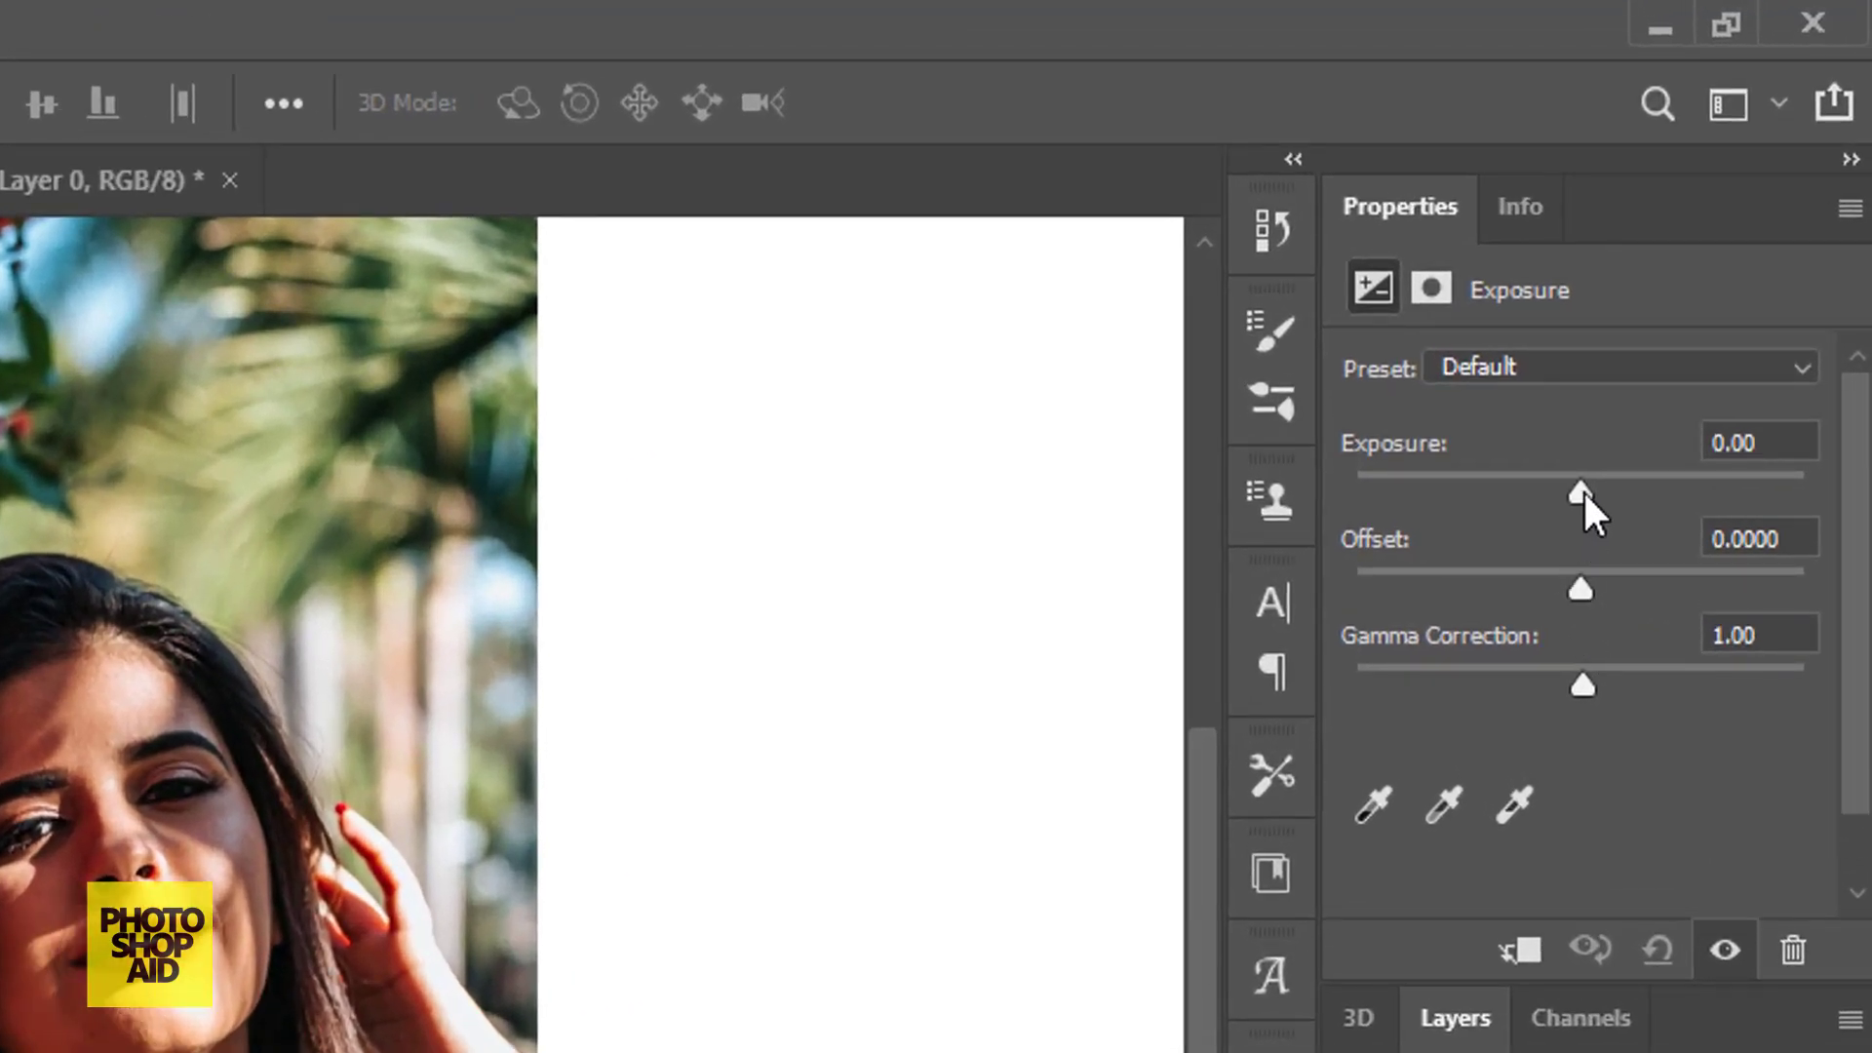
Raise the Exposure slider to about +1.29, brightening the whole portrait.
click(1583, 494)
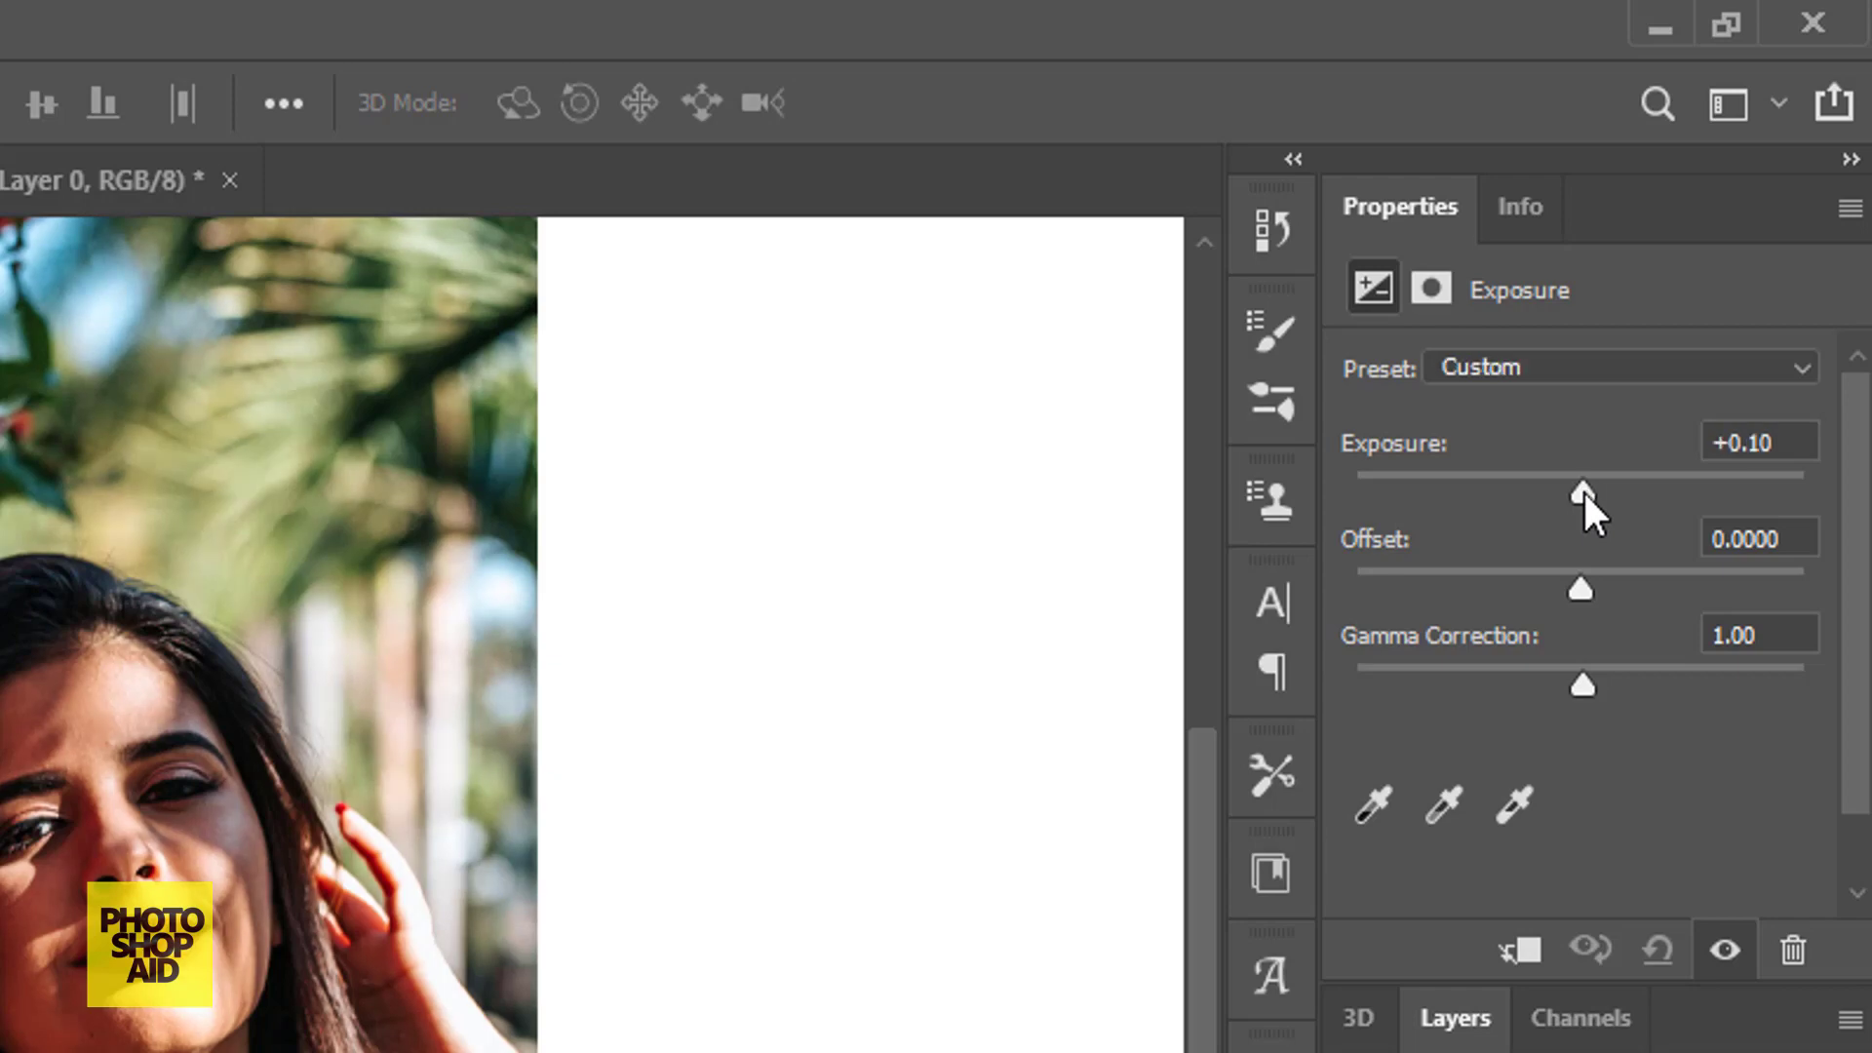
drag(1582, 494, 1605, 495)
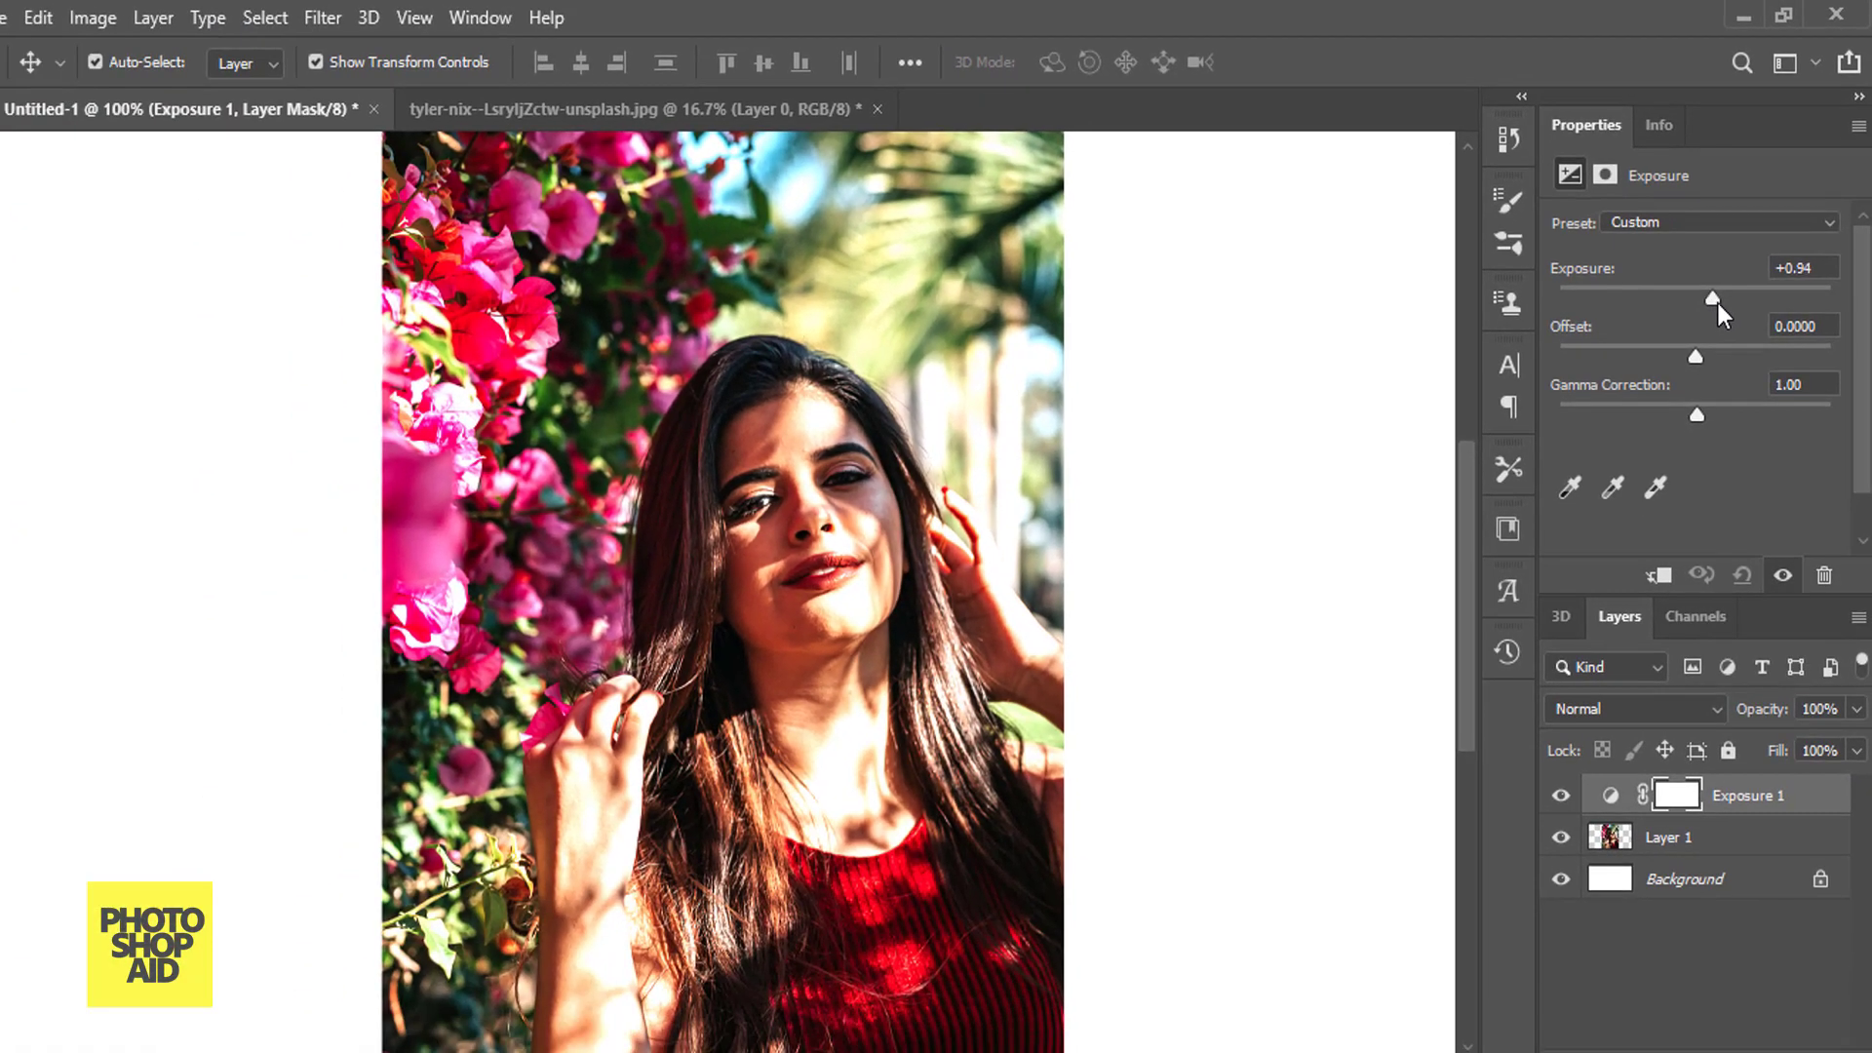
mouse_move(1712, 302)
mouse_down()
mouse_move(1758, 304)
mouse_move(1747, 283)
mouse_move(1763, 285)
mouse_up()
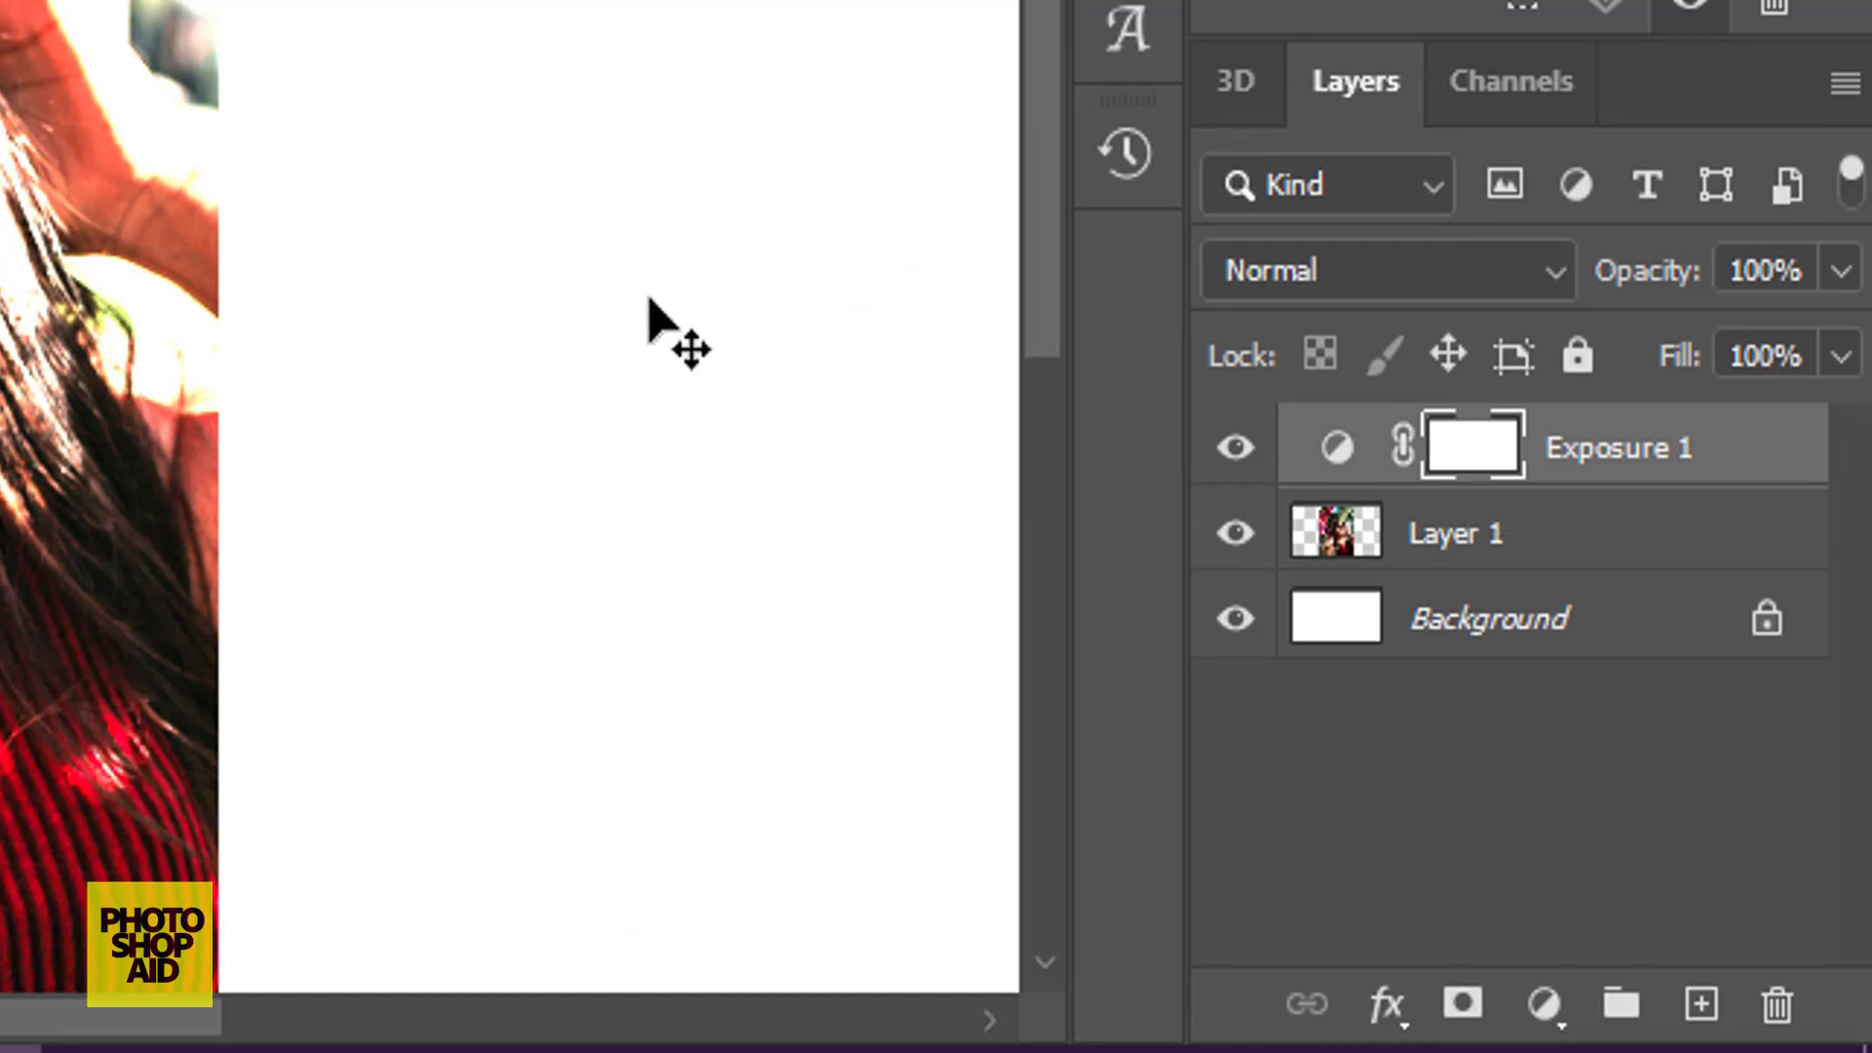
Invert the Exposure mask to black and switch to the Brush Tool.
key(ctrl+i)
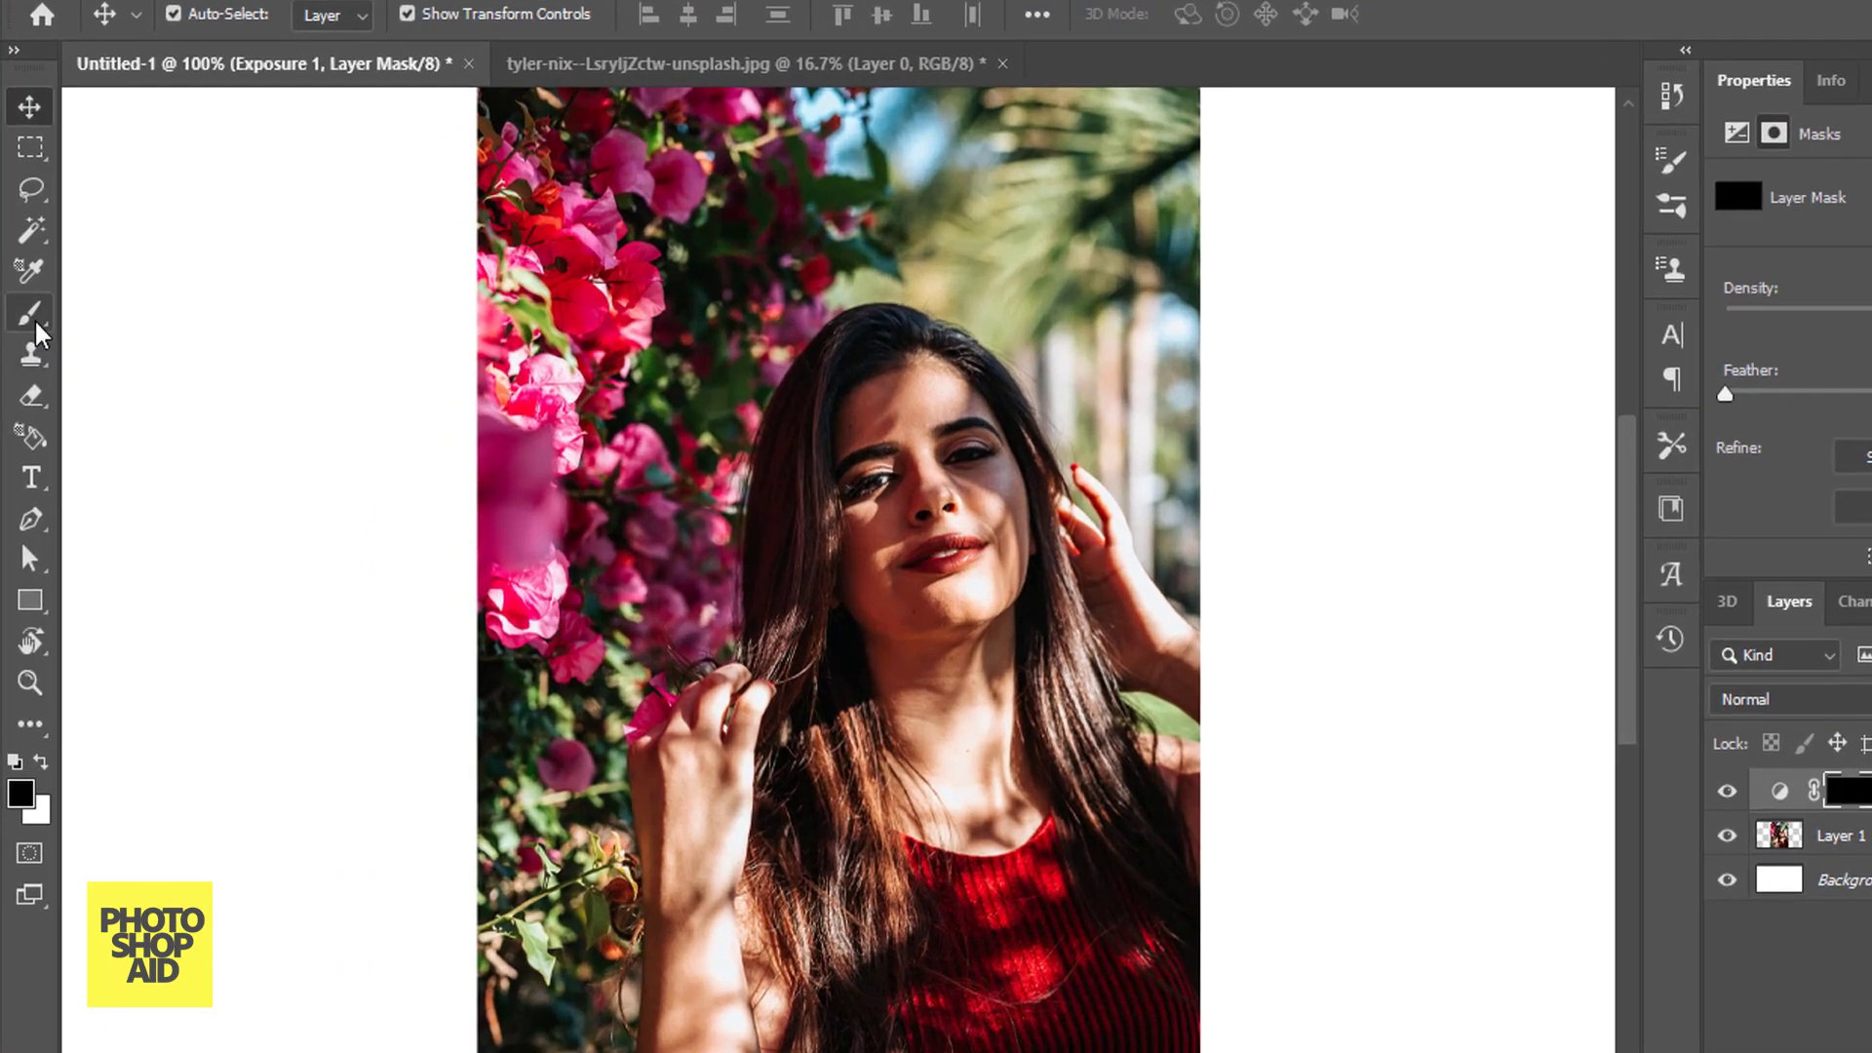
right_click(37, 334)
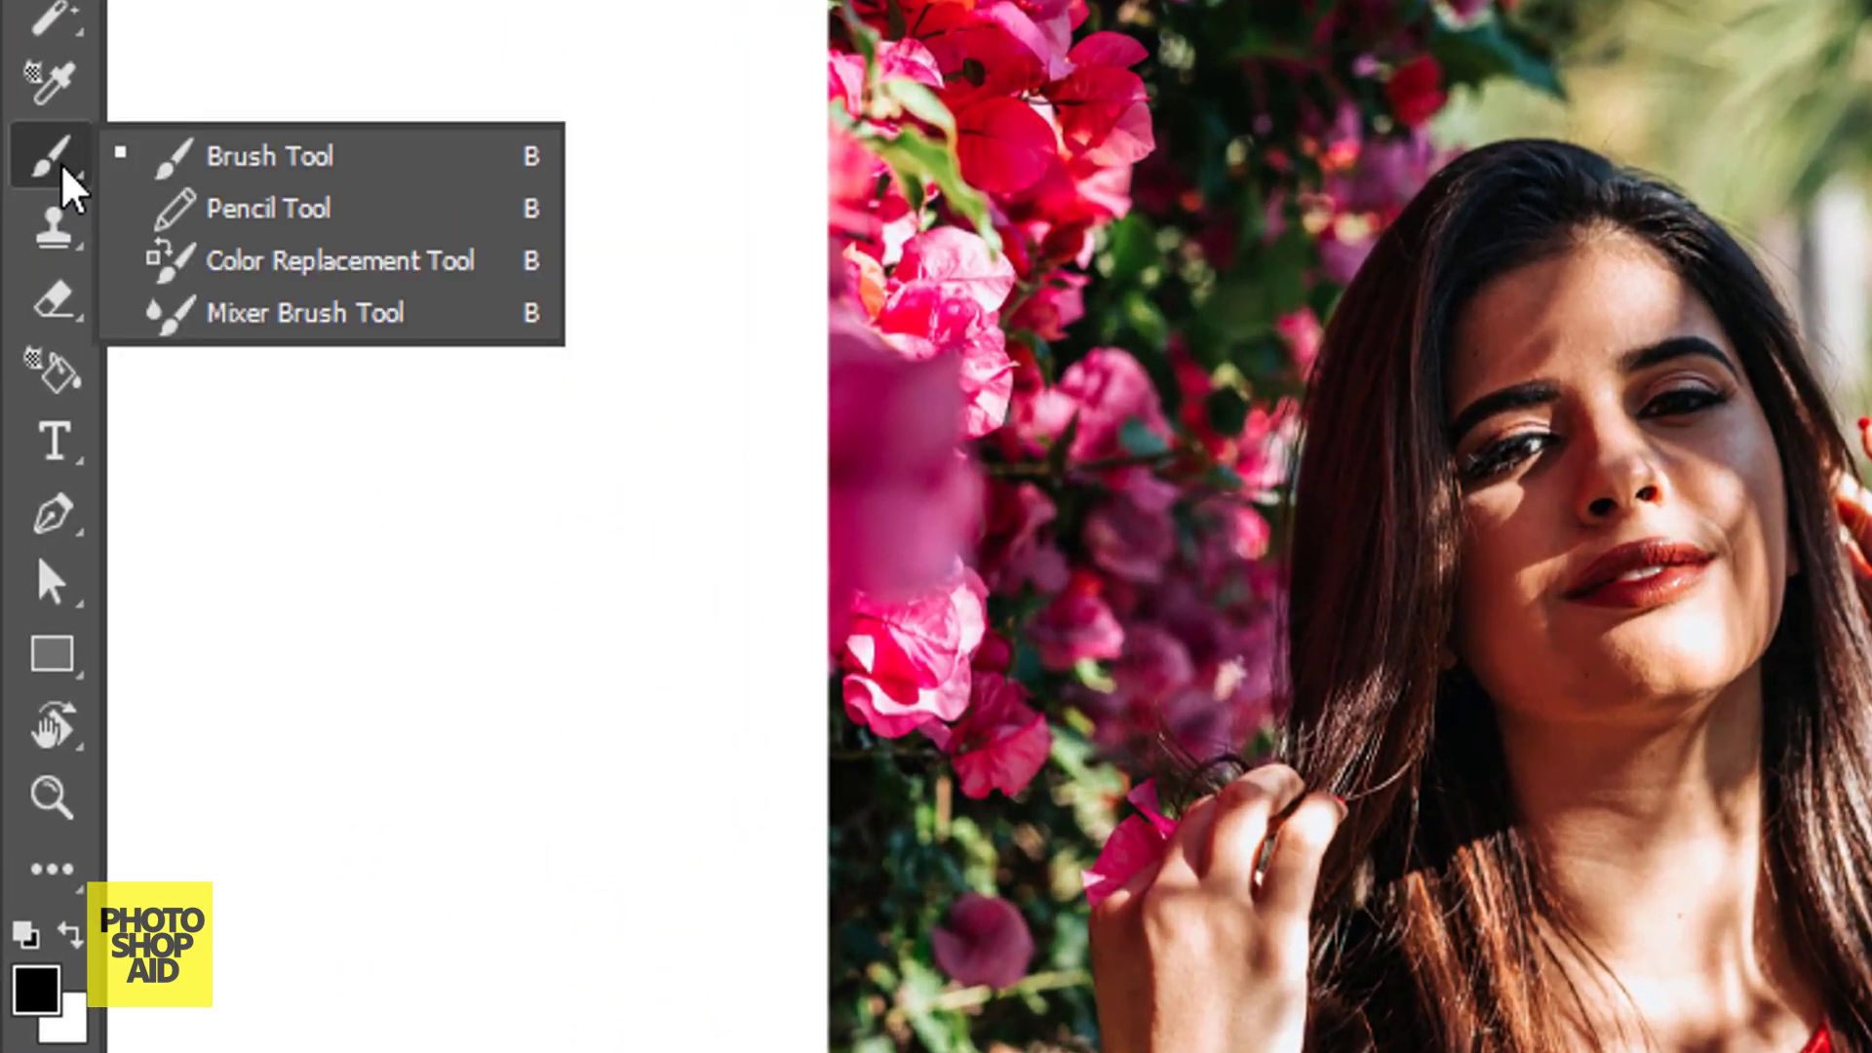
click(335, 166)
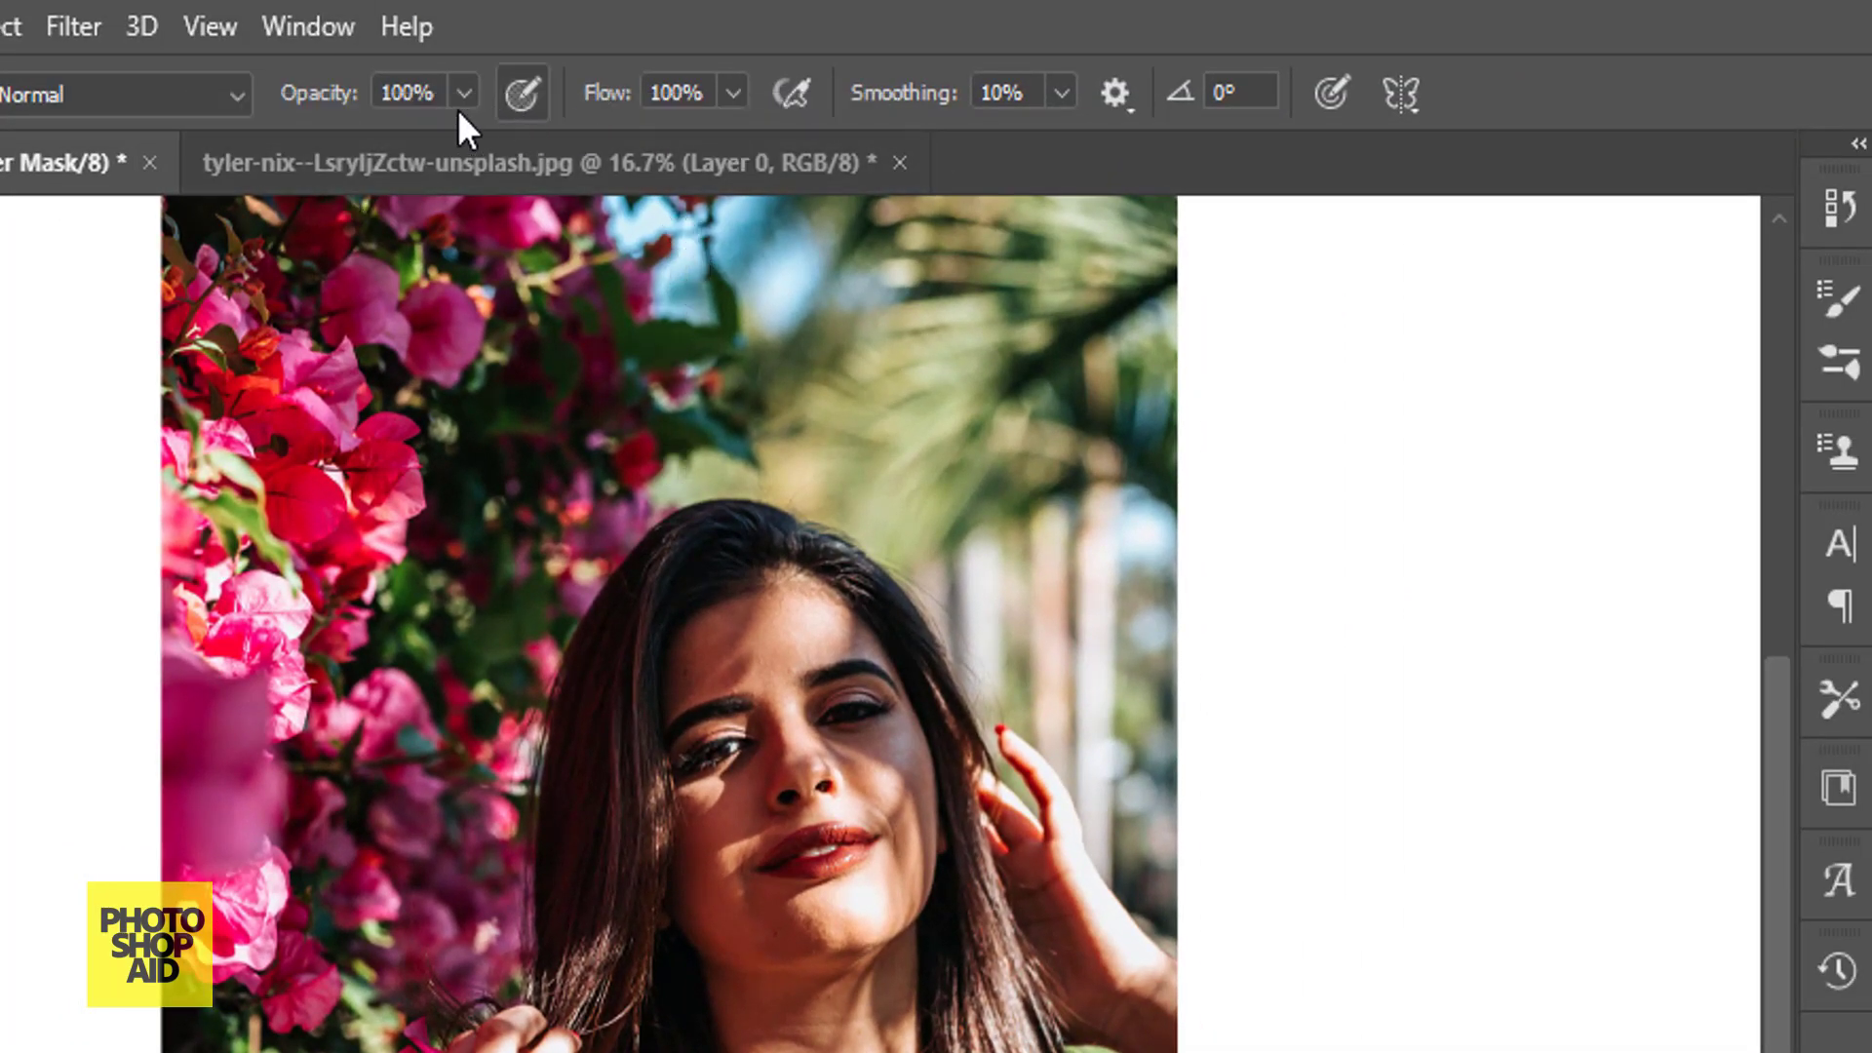
click(465, 94)
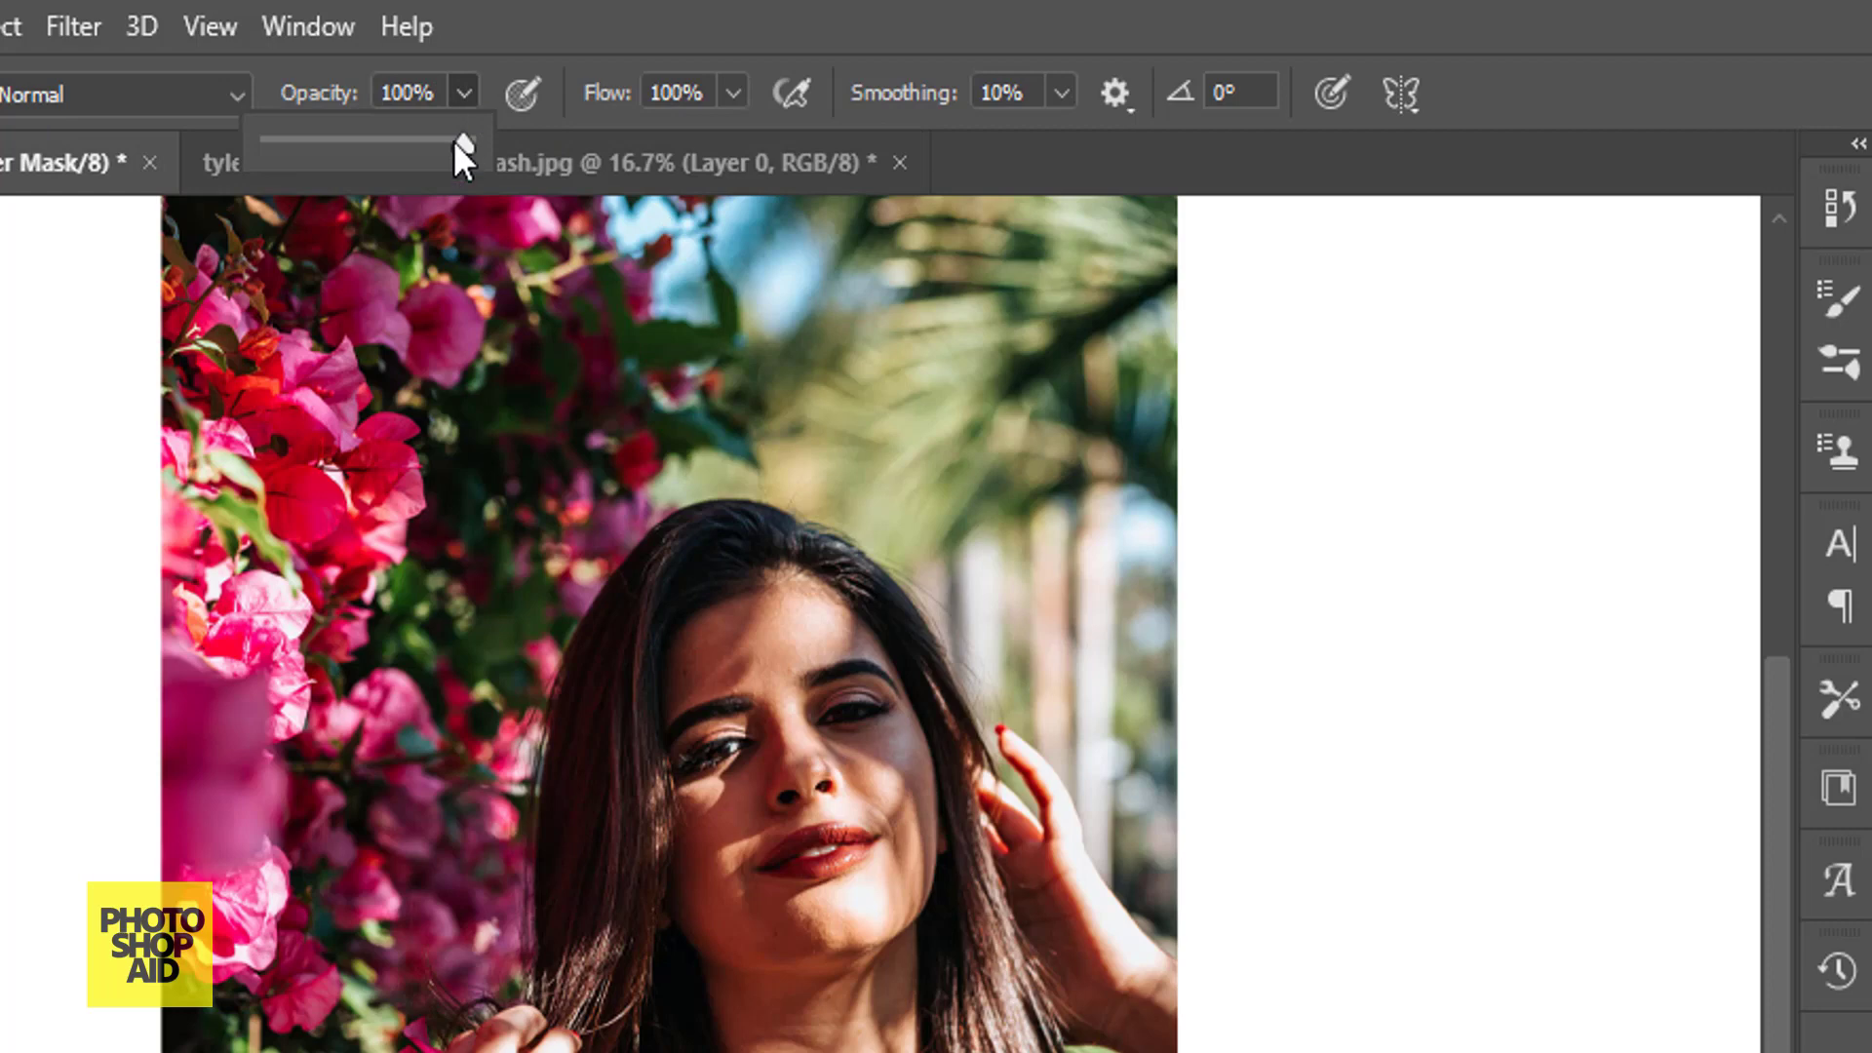
click(733, 93)
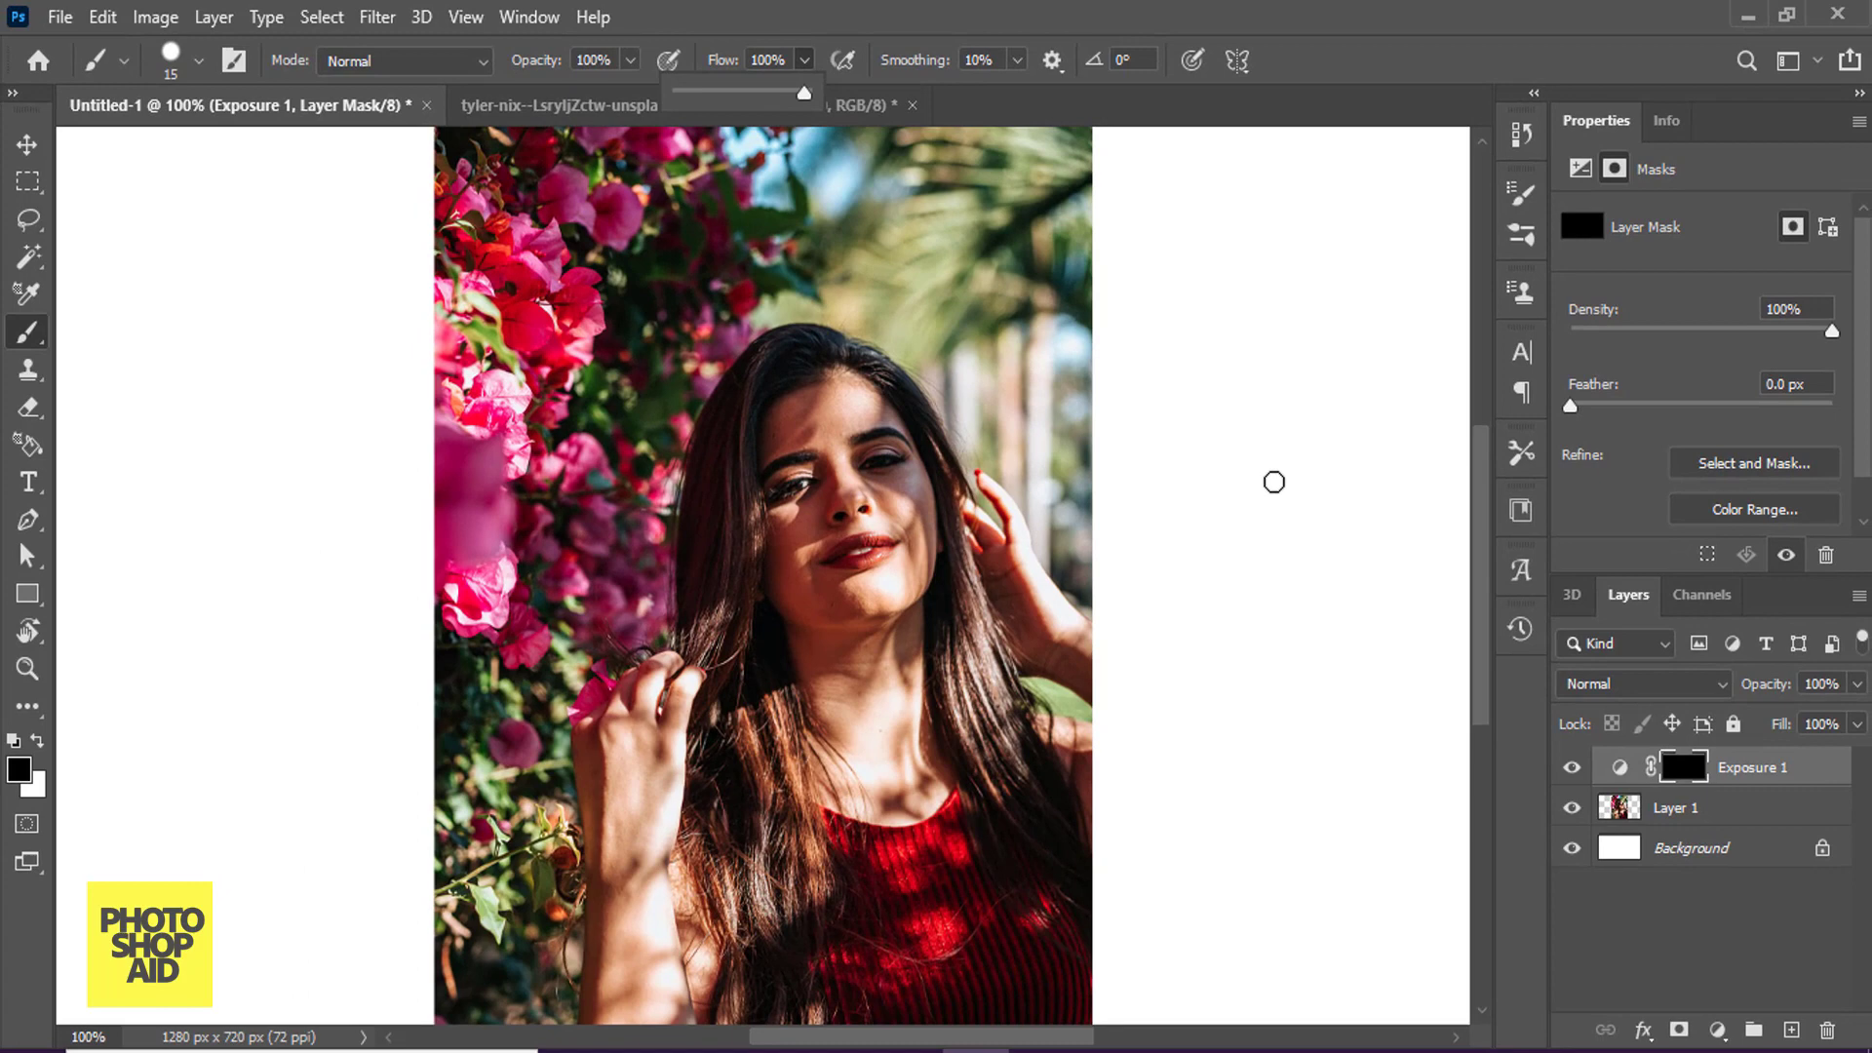
click(1274, 482)
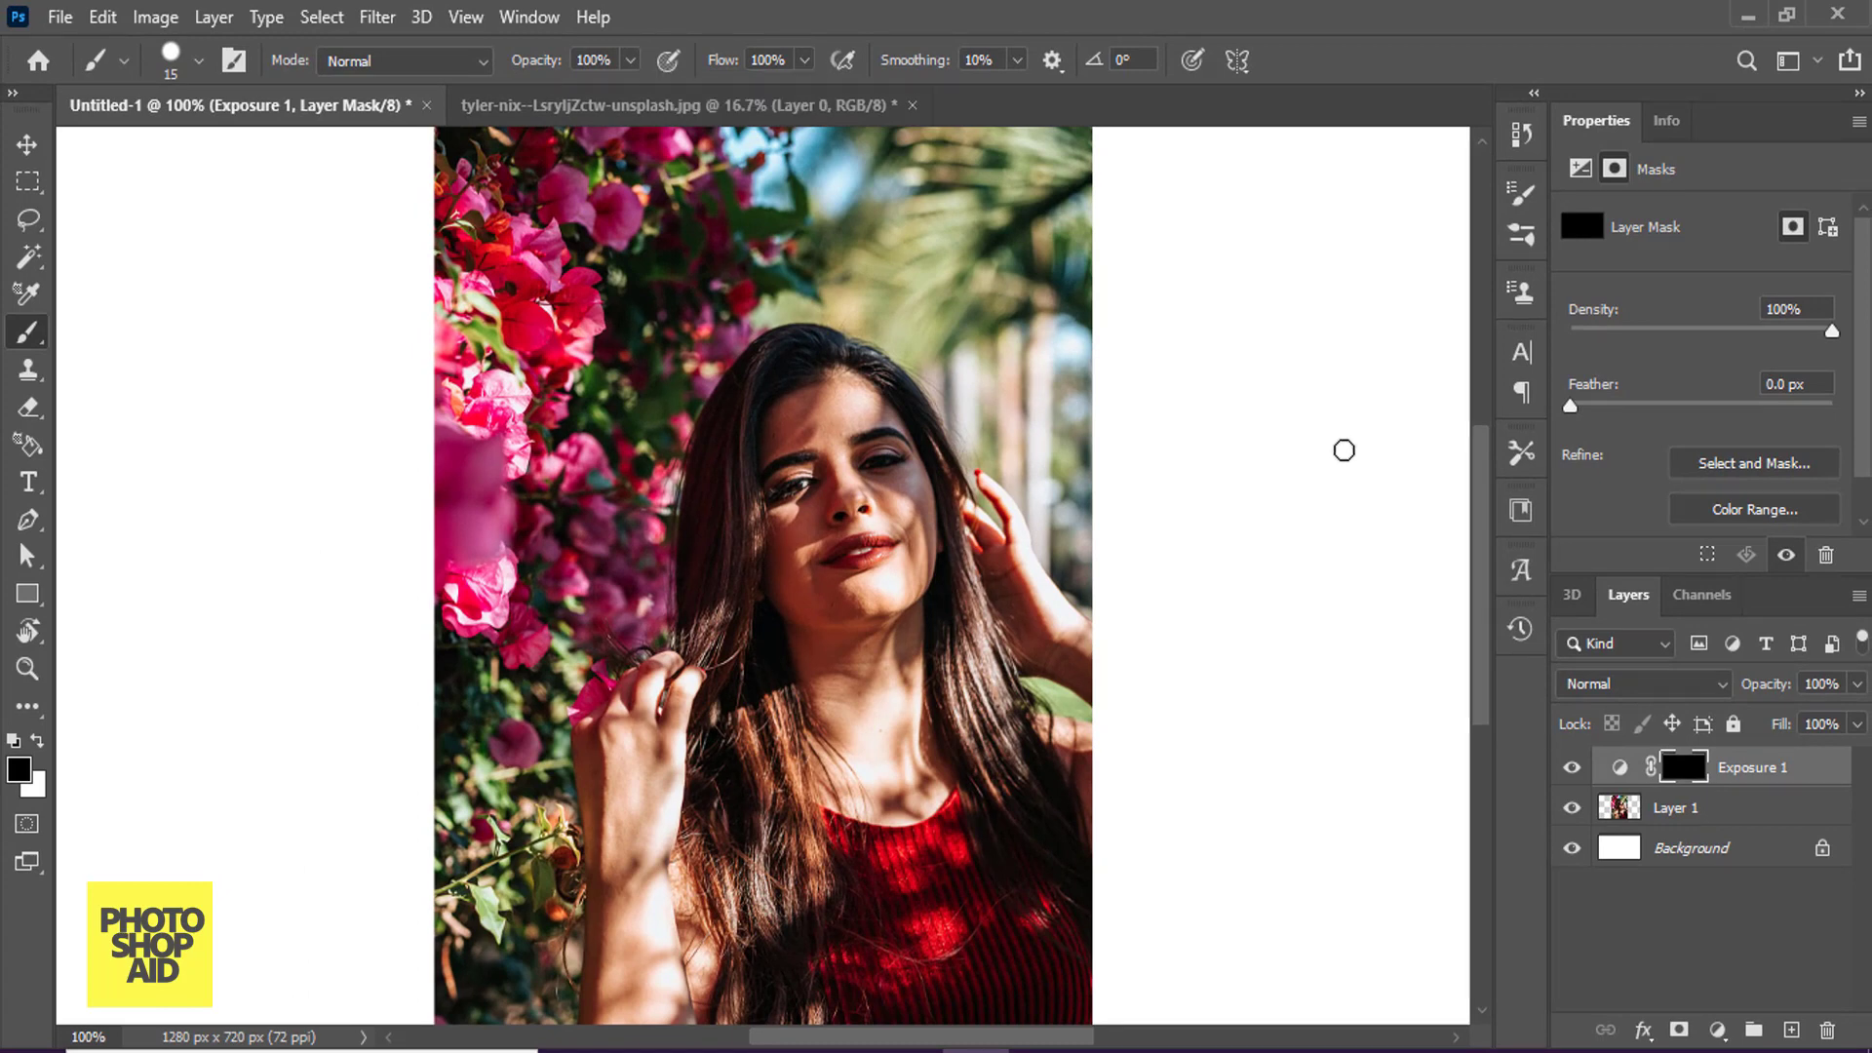
Set brush hardness to 0% and make white the foreground colour.
right_click(1127, 466)
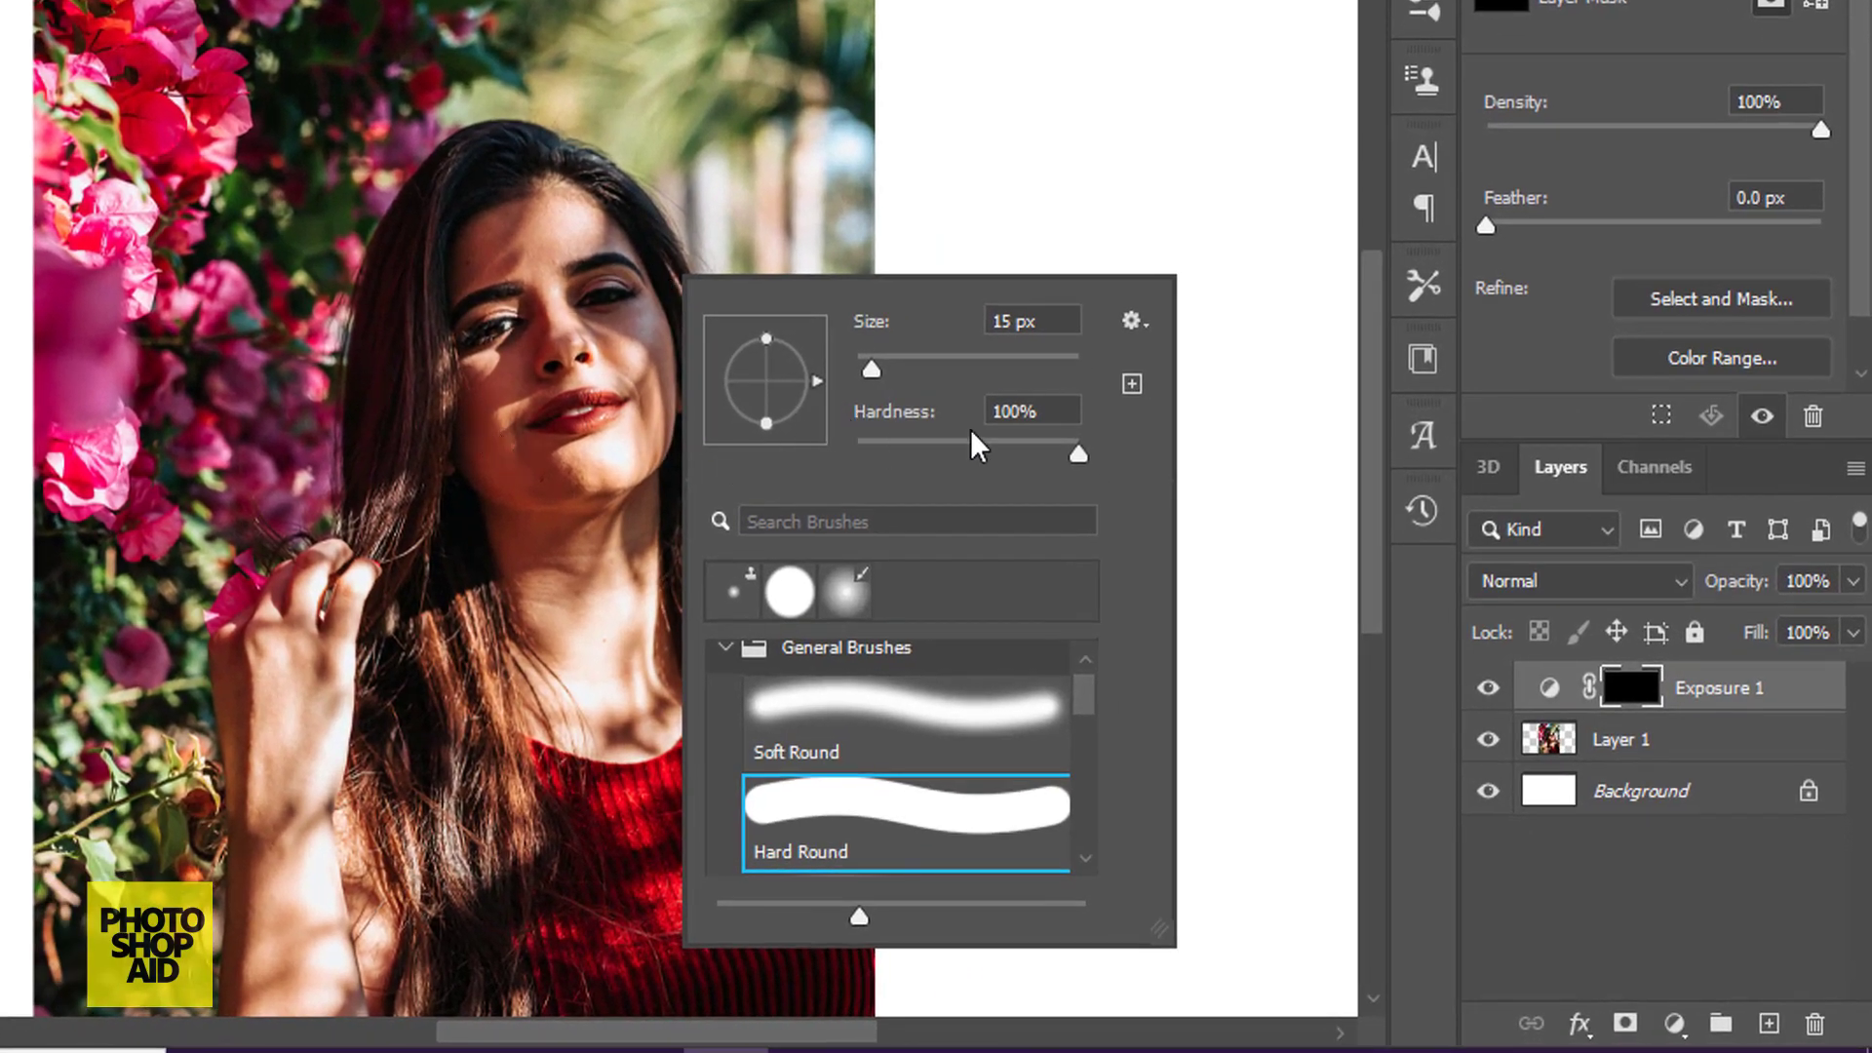
drag(1082, 452, 774, 460)
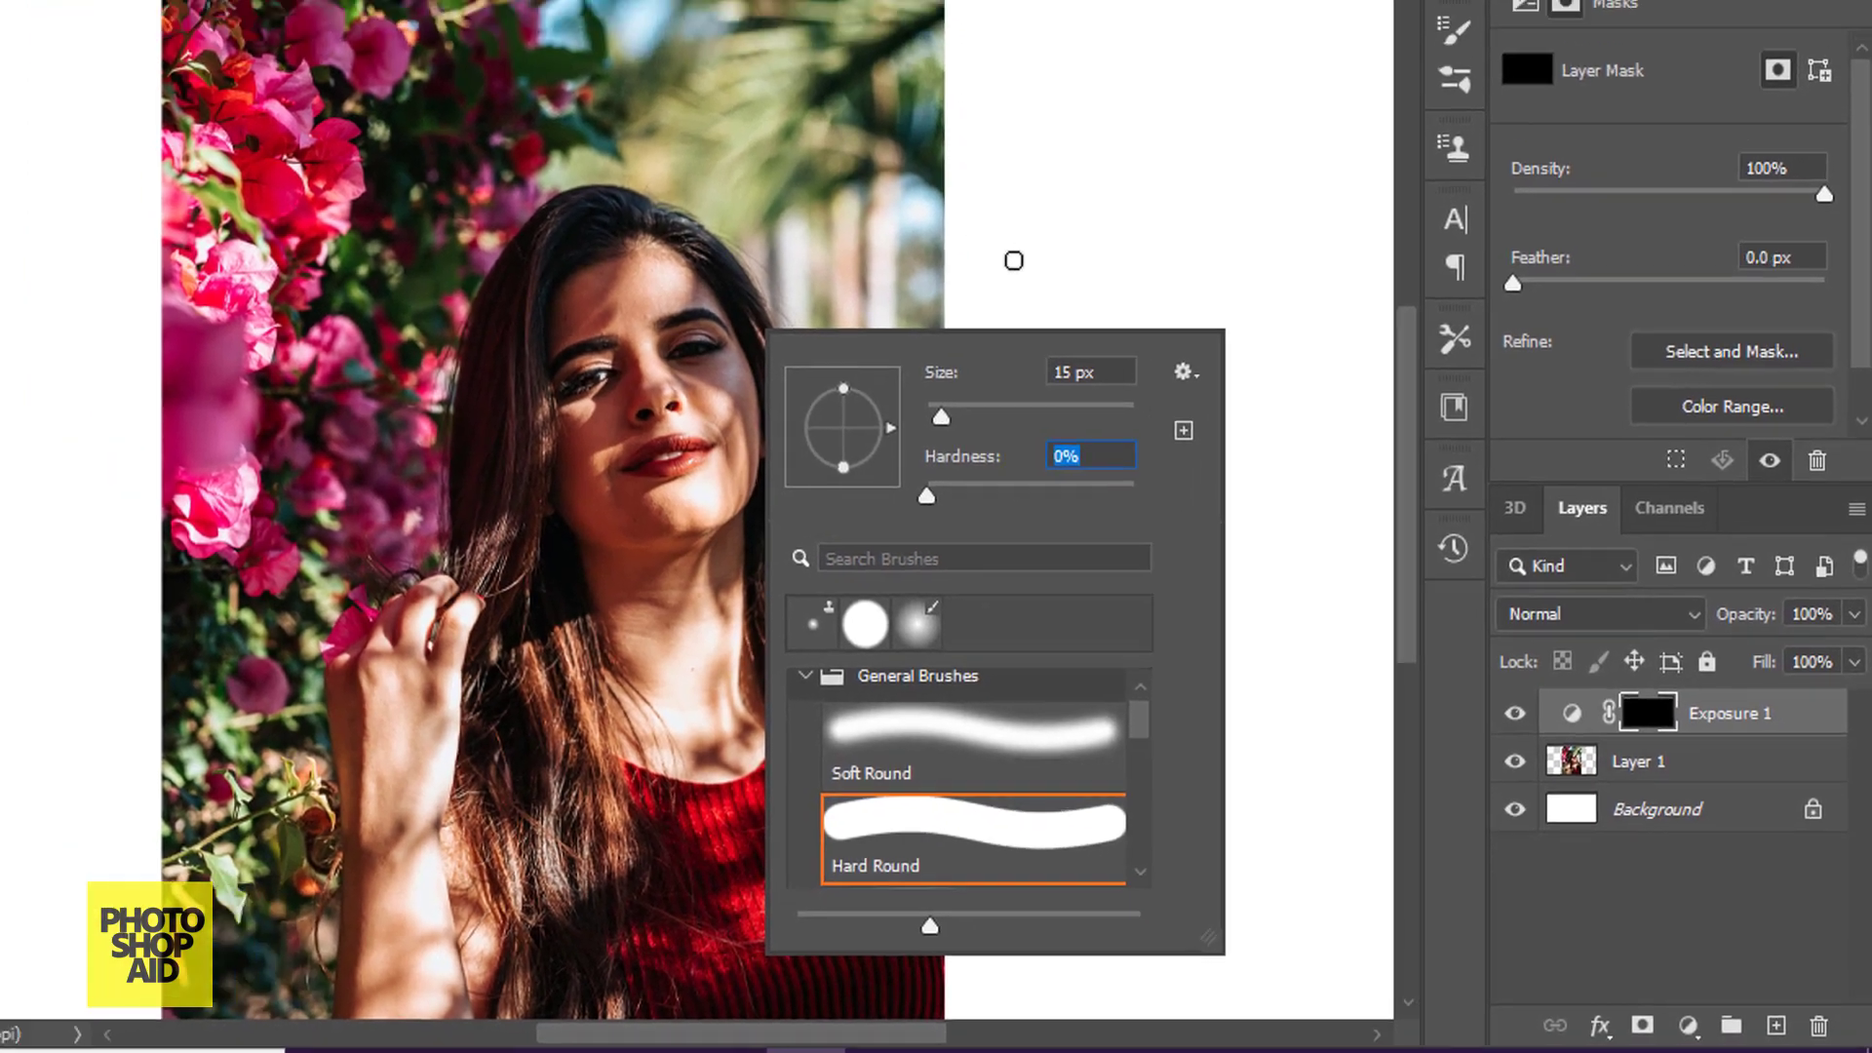
key(Return)
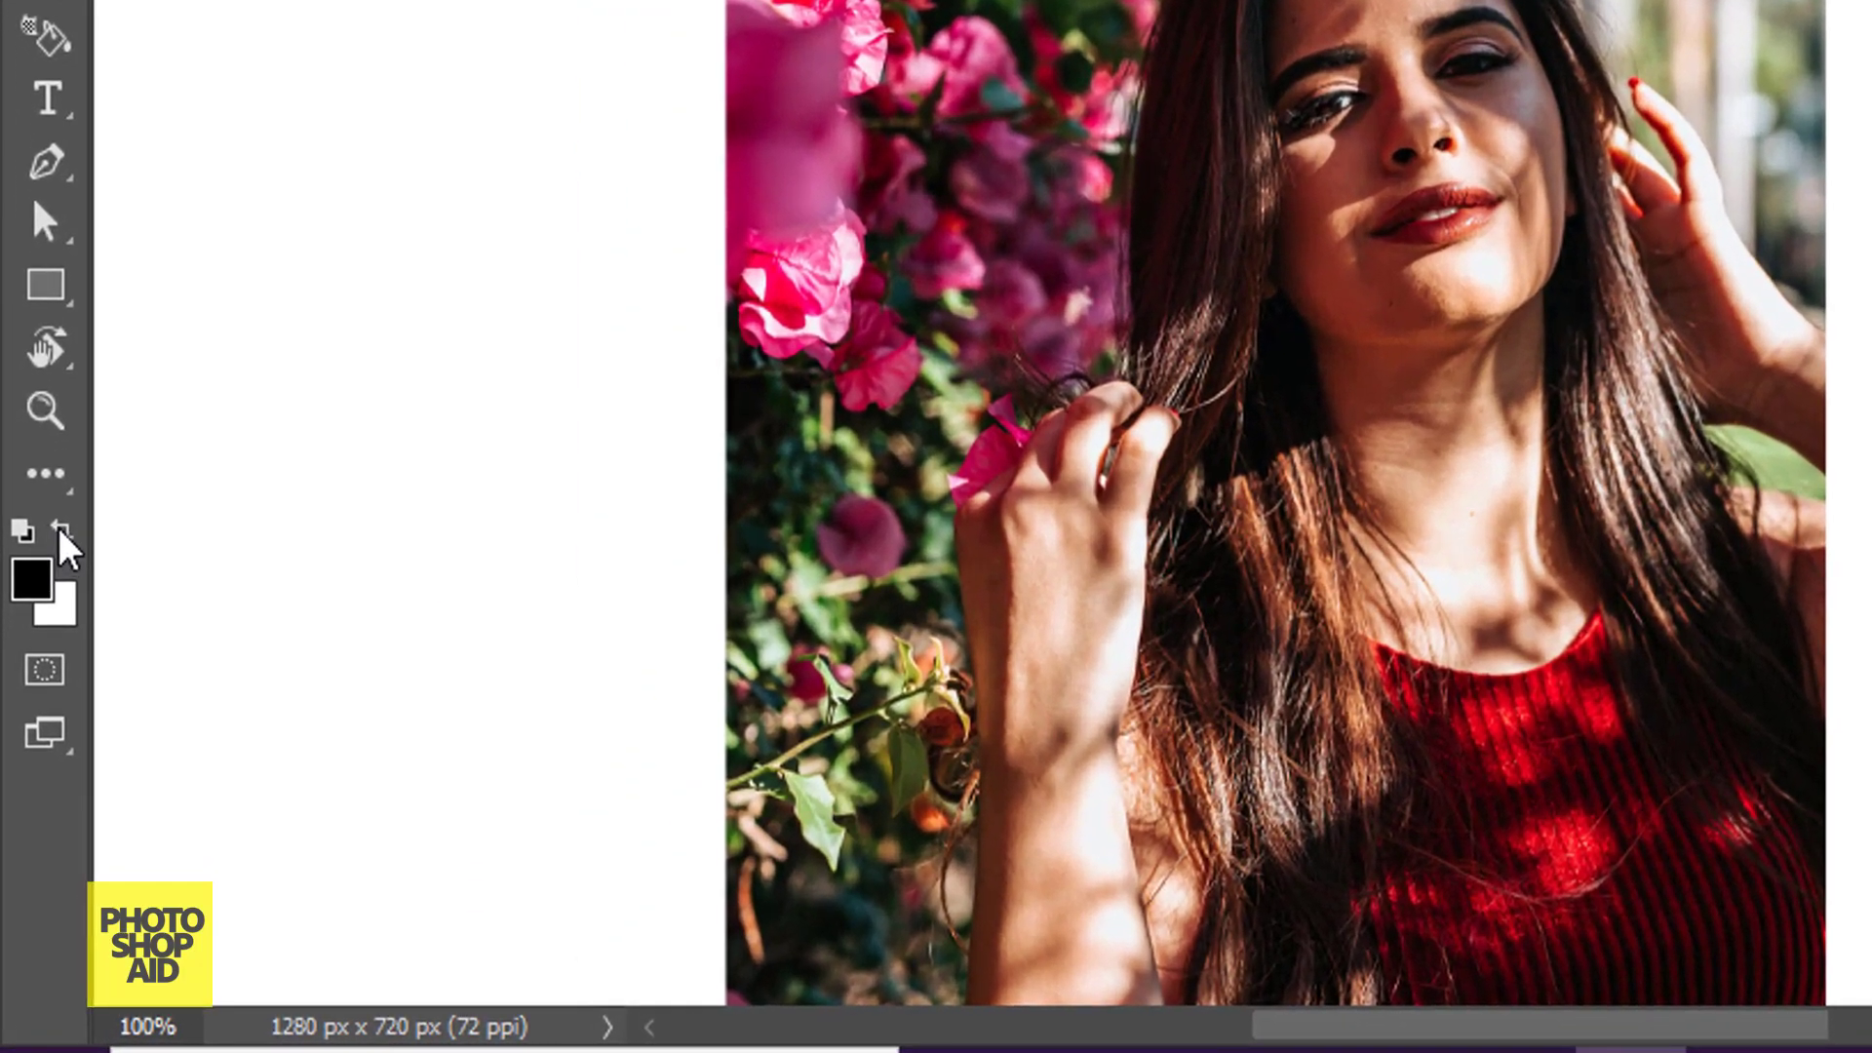
click(60, 530)
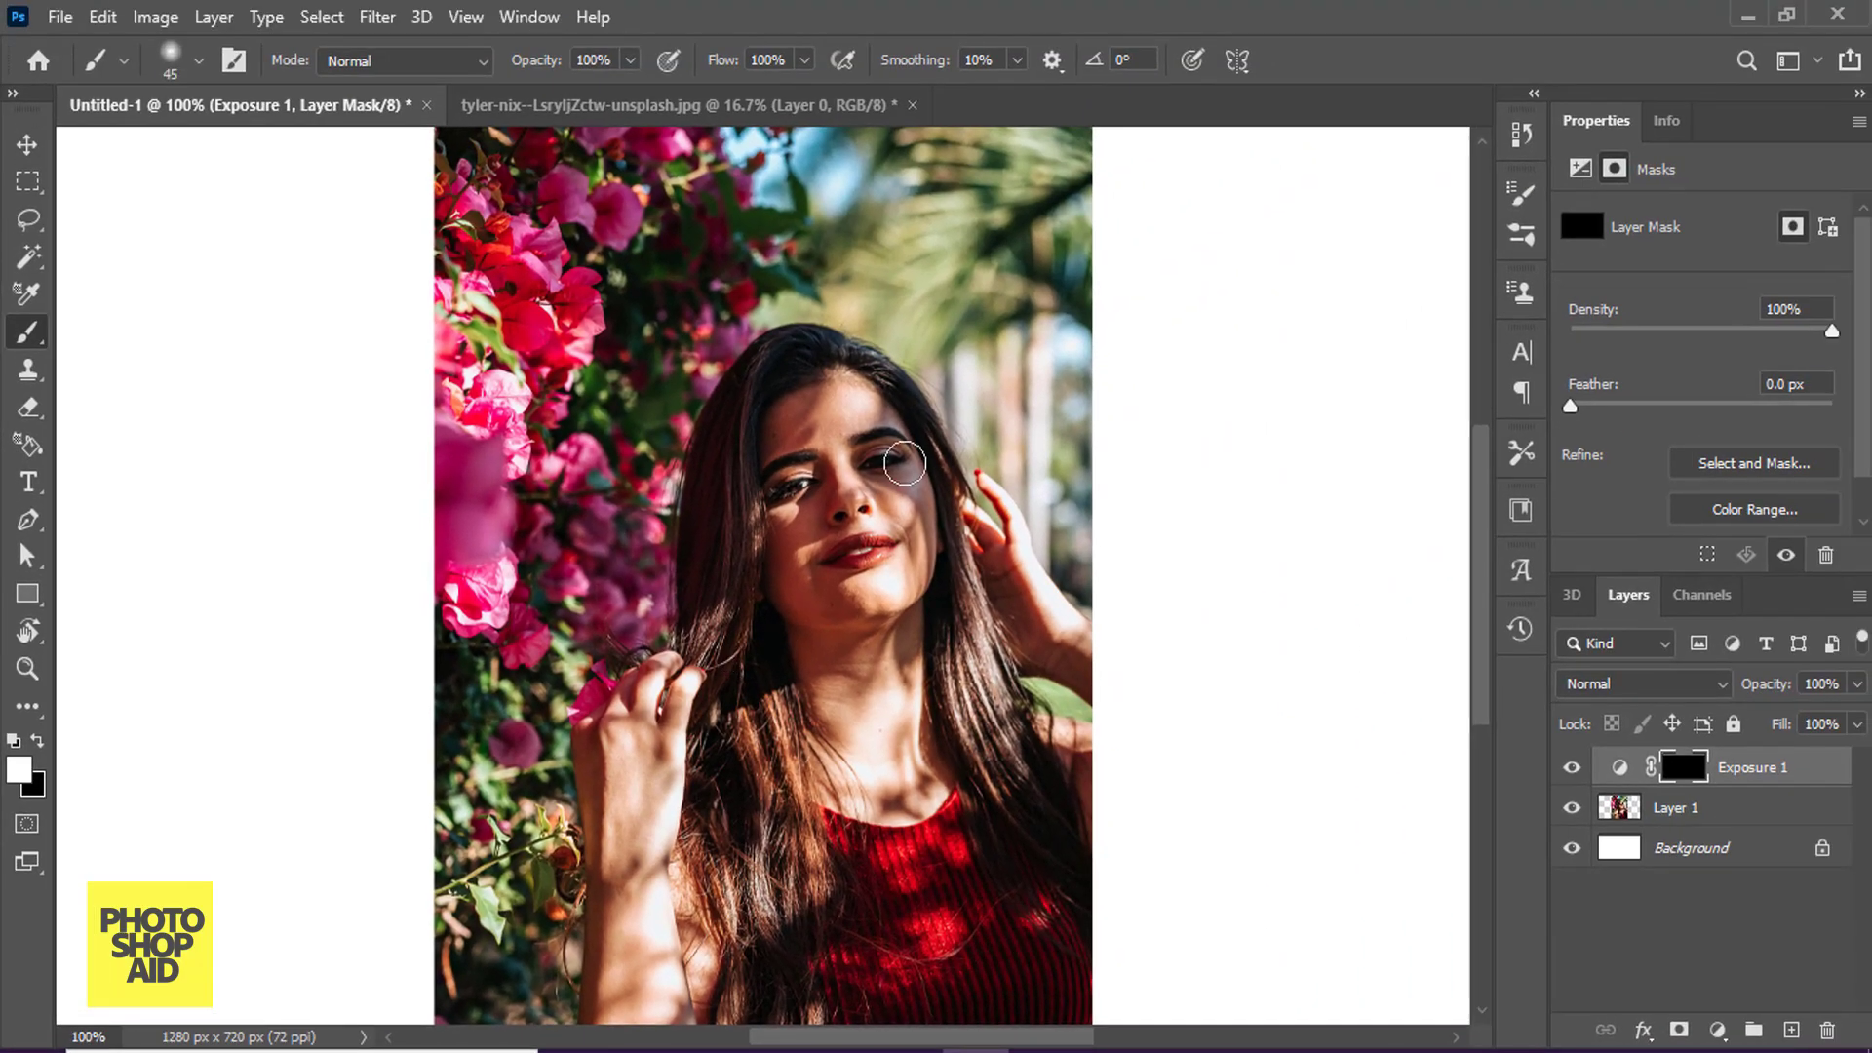
With an 80 px brush, paint light beside her head, face, hand and hair top.
key(bracketleft)
key(bracketleft)
scroll(936, 371, up, 2)
scroll(946, 374, up, 1)
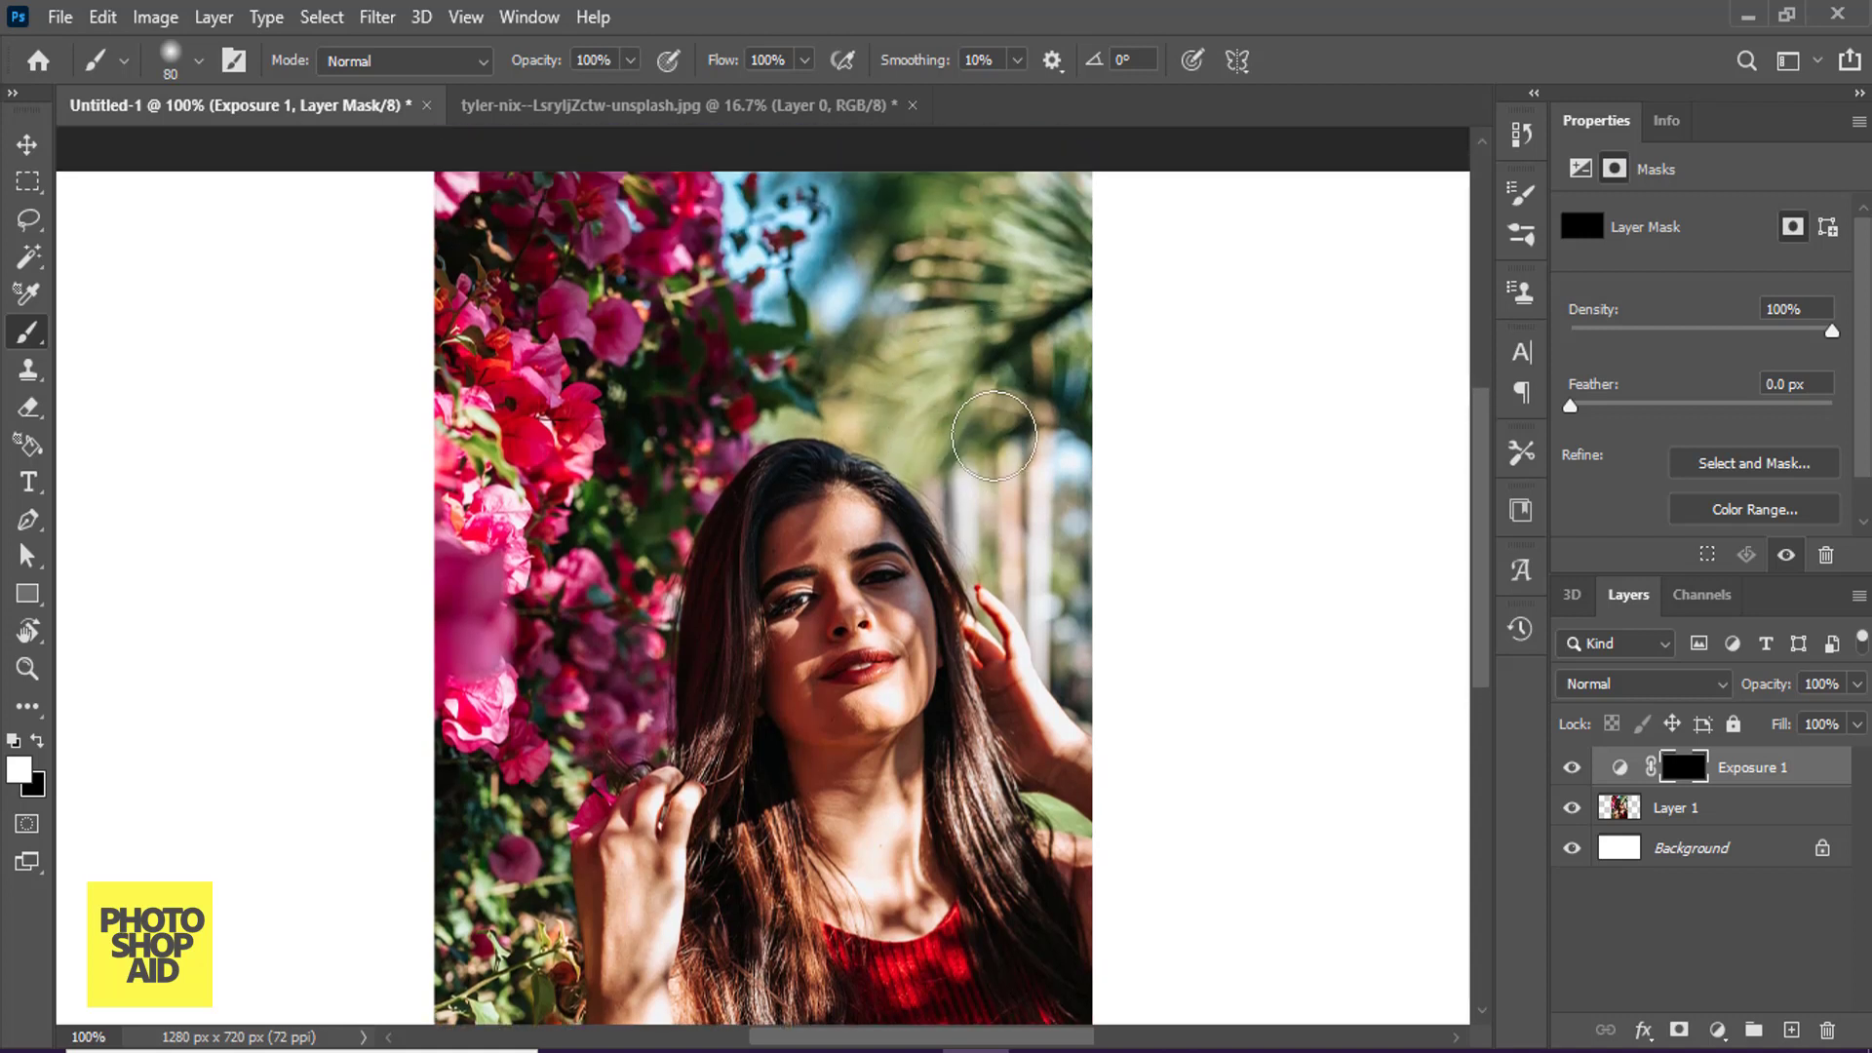
mouse_move(1016, 422)
mouse_down()
mouse_move(960, 519)
mouse_move(969, 669)
mouse_up()
drag(942, 572, 975, 698)
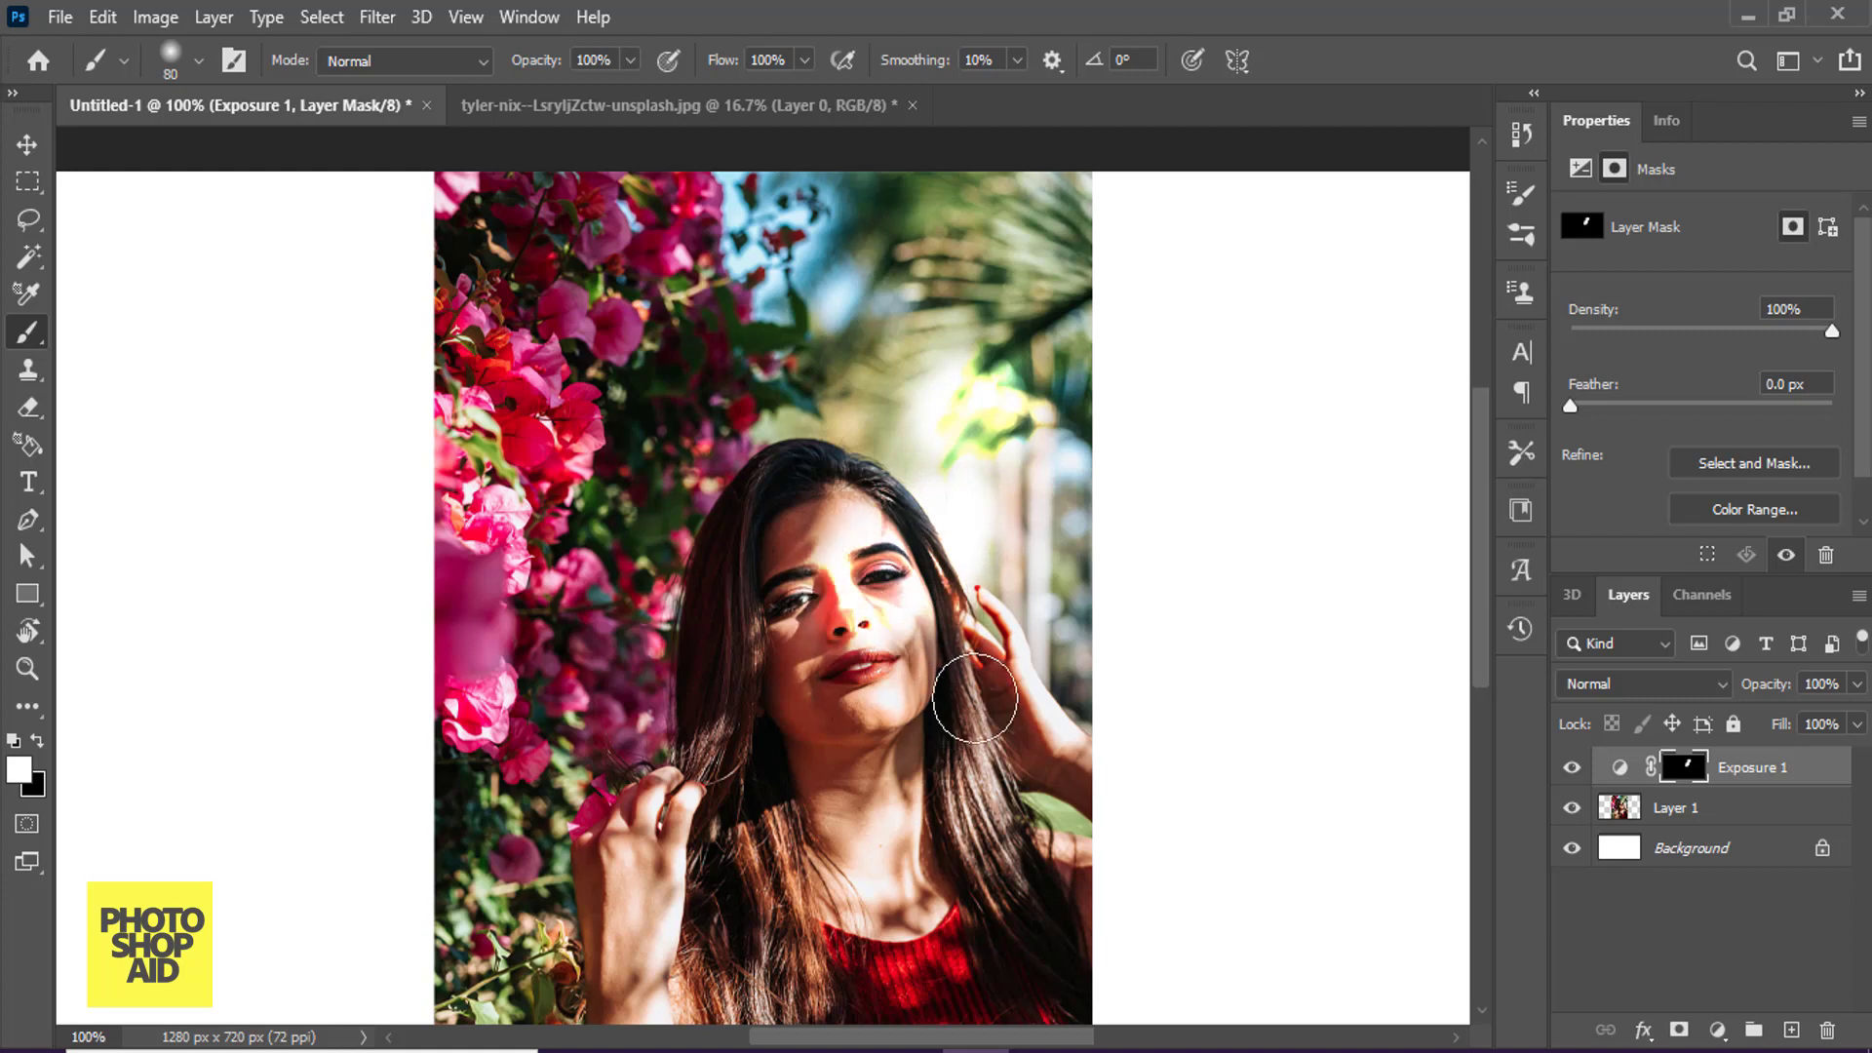
key(ctrl+z)
drag(994, 543, 969, 726)
mouse_move(829, 468)
mouse_down()
mouse_move(672, 662)
mouse_move(732, 585)
mouse_move(711, 711)
mouse_move(754, 923)
mouse_move(955, 642)
mouse_move(805, 611)
mouse_move(799, 674)
mouse_move(906, 635)
mouse_move(766, 556)
mouse_move(773, 488)
mouse_move(679, 563)
mouse_move(690, 653)
mouse_move(819, 439)
mouse_move(1034, 751)
mouse_move(1024, 982)
mouse_move(766, 975)
mouse_move(624, 780)
mouse_move(585, 975)
mouse_move(542, 909)
mouse_up()
Paint sunlight onto the top-left flowers, forehead, raised hand, chest and arm.
scroll(585, 321, up, 2)
mouse_move(564, 293)
mouse_down()
mouse_move(624, 468)
mouse_move(482, 319)
mouse_move(487, 604)
mouse_move(468, 468)
mouse_move(507, 741)
mouse_move(725, 379)
mouse_move(634, 292)
mouse_move(920, 334)
mouse_move(878, 409)
mouse_up()
scroll(929, 546, down, 3)
mouse_move(928, 547)
mouse_down()
mouse_move(869, 431)
mouse_move(805, 575)
mouse_move(861, 815)
mouse_move(787, 546)
mouse_move(922, 451)
mouse_move(780, 689)
mouse_move(881, 687)
mouse_move(958, 666)
mouse_move(898, 402)
mouse_move(731, 477)
mouse_move(707, 825)
mouse_move(786, 971)
mouse_up()
scroll(786, 971, down, 3)
mouse_move(977, 887)
mouse_down()
mouse_move(609, 931)
mouse_move(585, 629)
mouse_move(624, 390)
mouse_move(702, 264)
mouse_up()
mouse_move(1108, 564)
mouse_down()
mouse_move(1063, 283)
mouse_move(1056, 688)
mouse_move(1078, 953)
mouse_move(819, 961)
mouse_move(922, 824)
mouse_move(1040, 760)
mouse_move(653, 532)
mouse_up()
scroll(653, 531, up, 2)
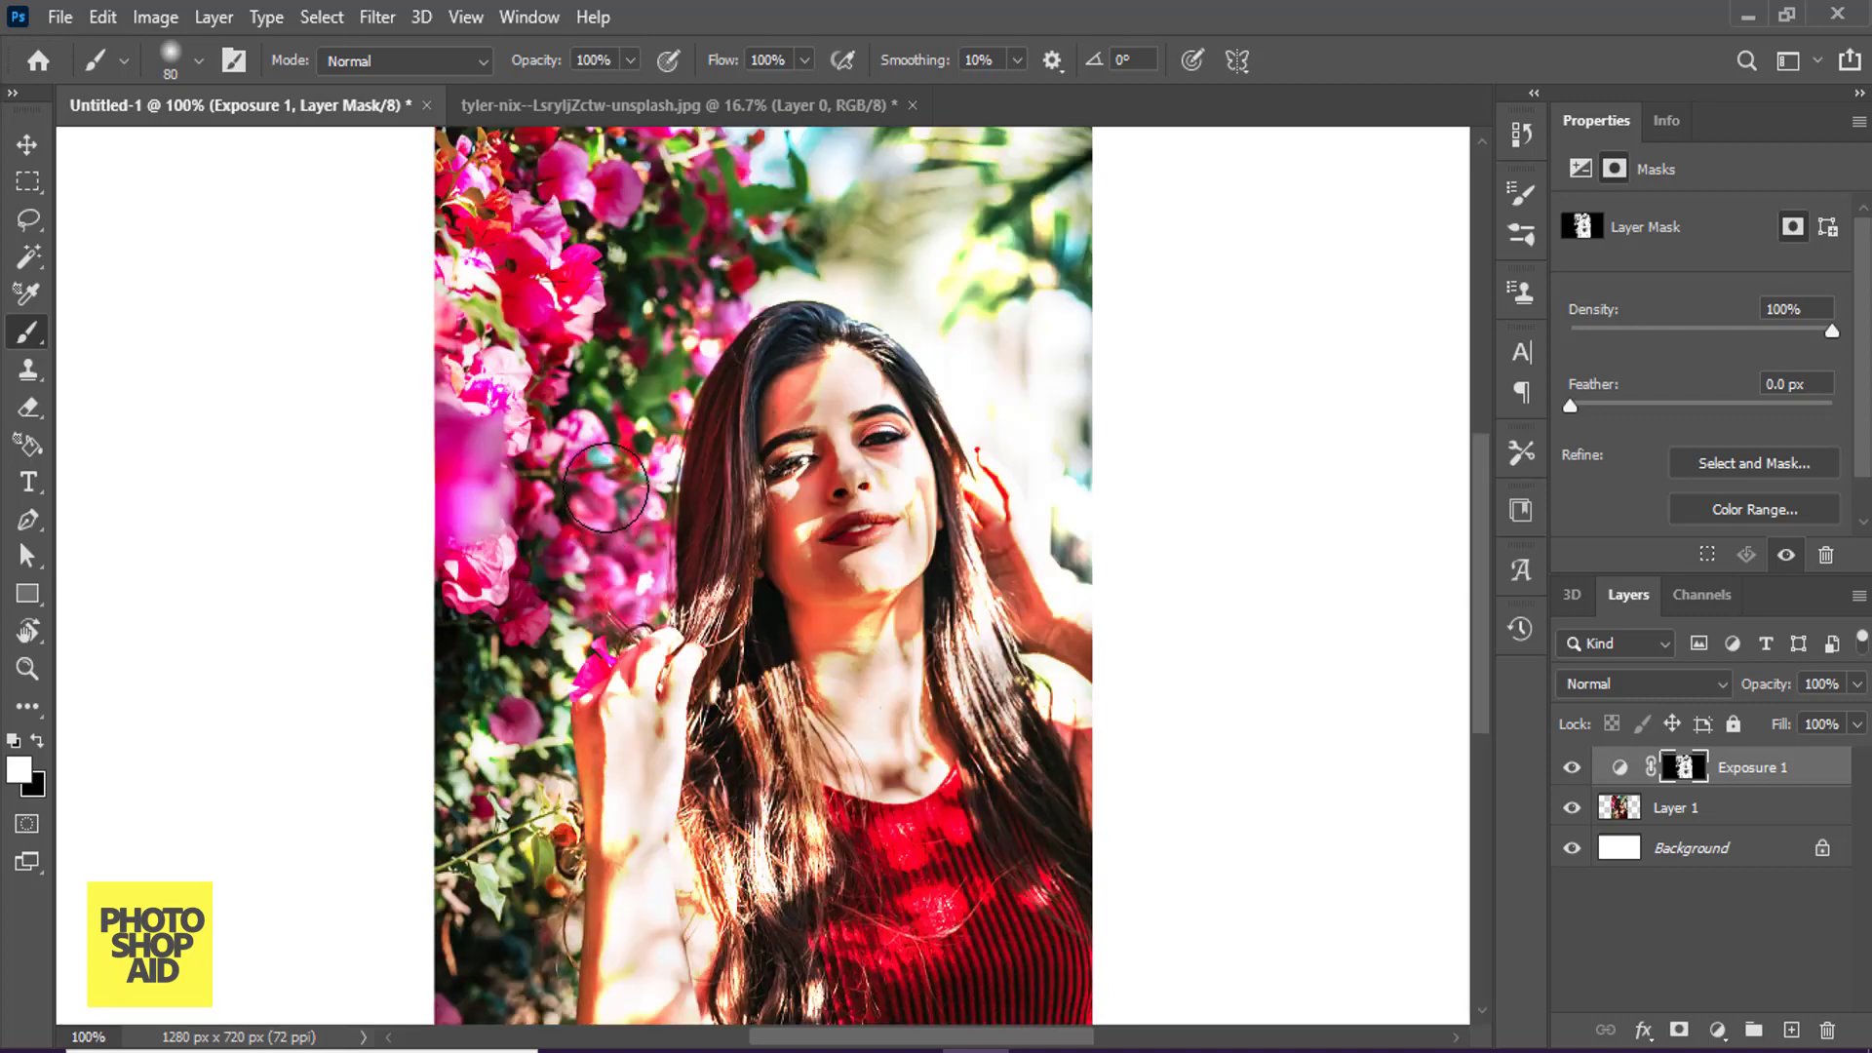
mouse_move(604, 467)
mouse_down()
mouse_move(742, 236)
mouse_move(546, 409)
mouse_move(458, 780)
mouse_move(527, 975)
mouse_move(443, 563)
mouse_up()
scroll(444, 562, up, 4)
mouse_move(458, 244)
mouse_down()
mouse_move(701, 214)
mouse_move(1072, 225)
mouse_move(1082, 468)
mouse_move(461, 726)
mouse_move(460, 843)
mouse_up()
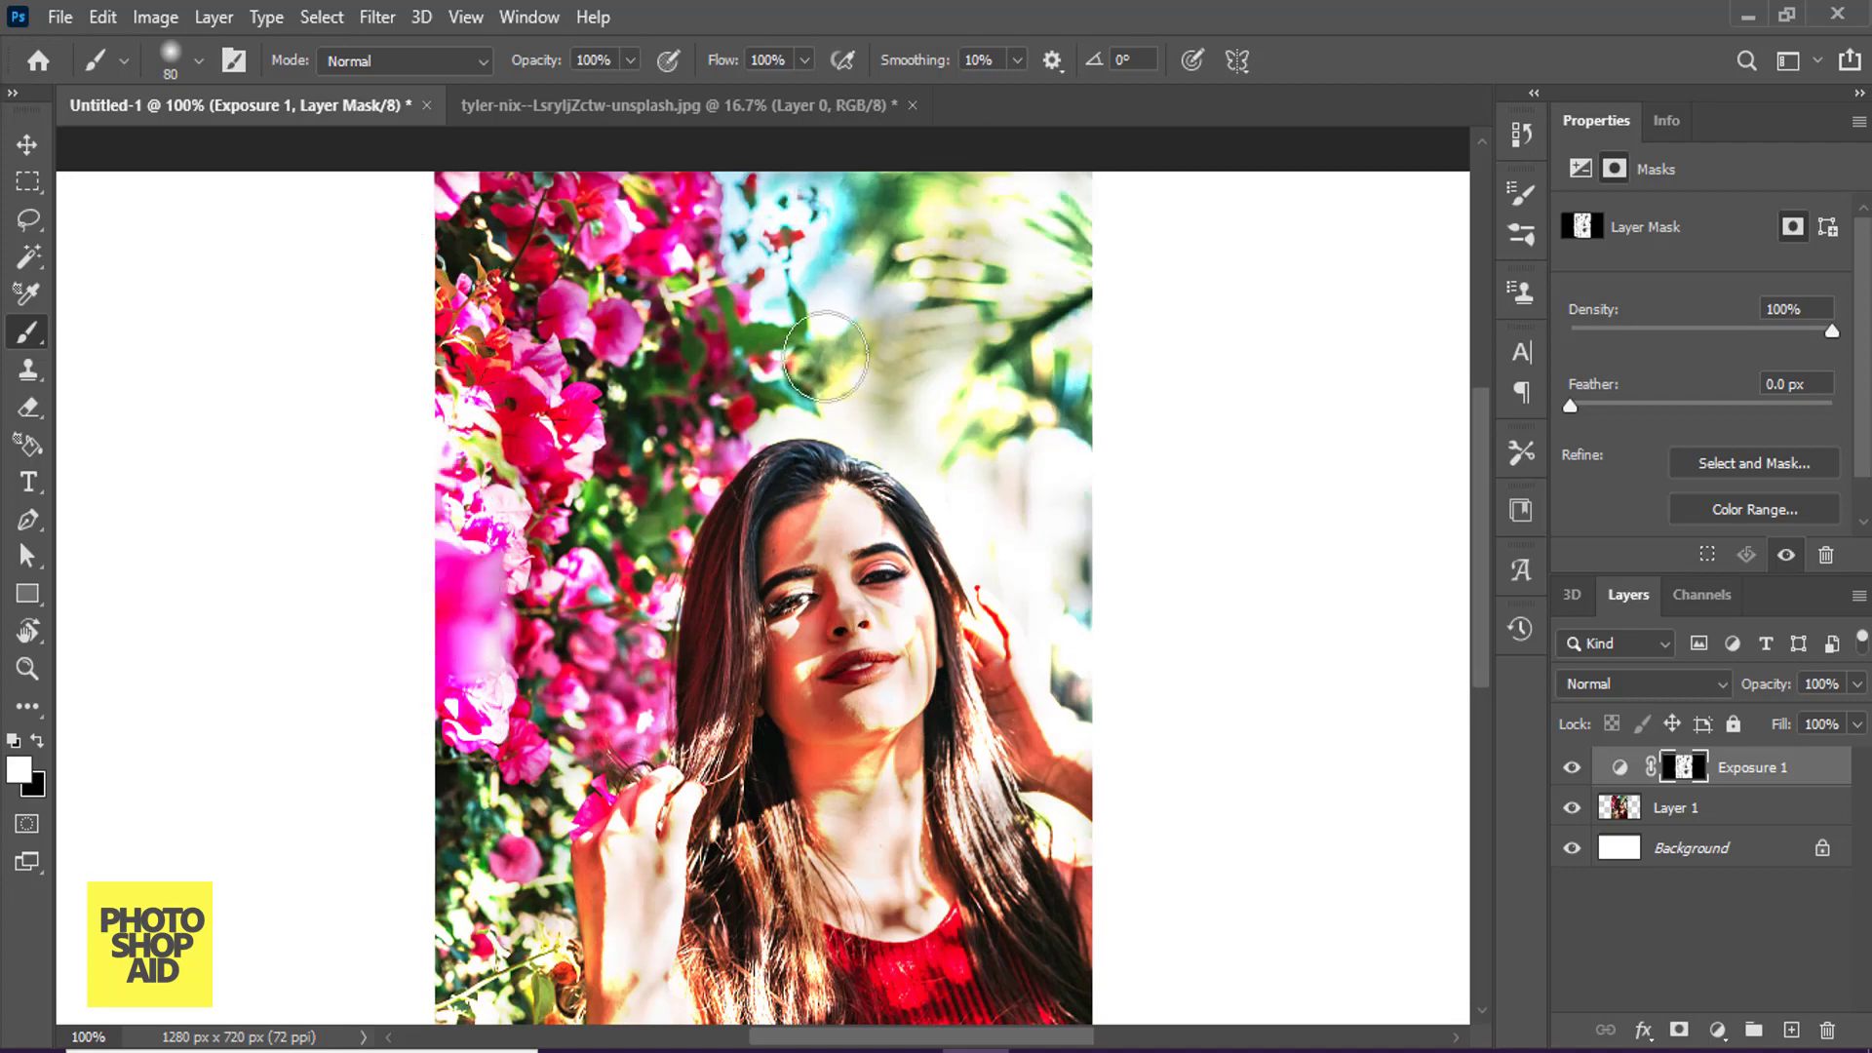
scroll(546, 536, down, 3)
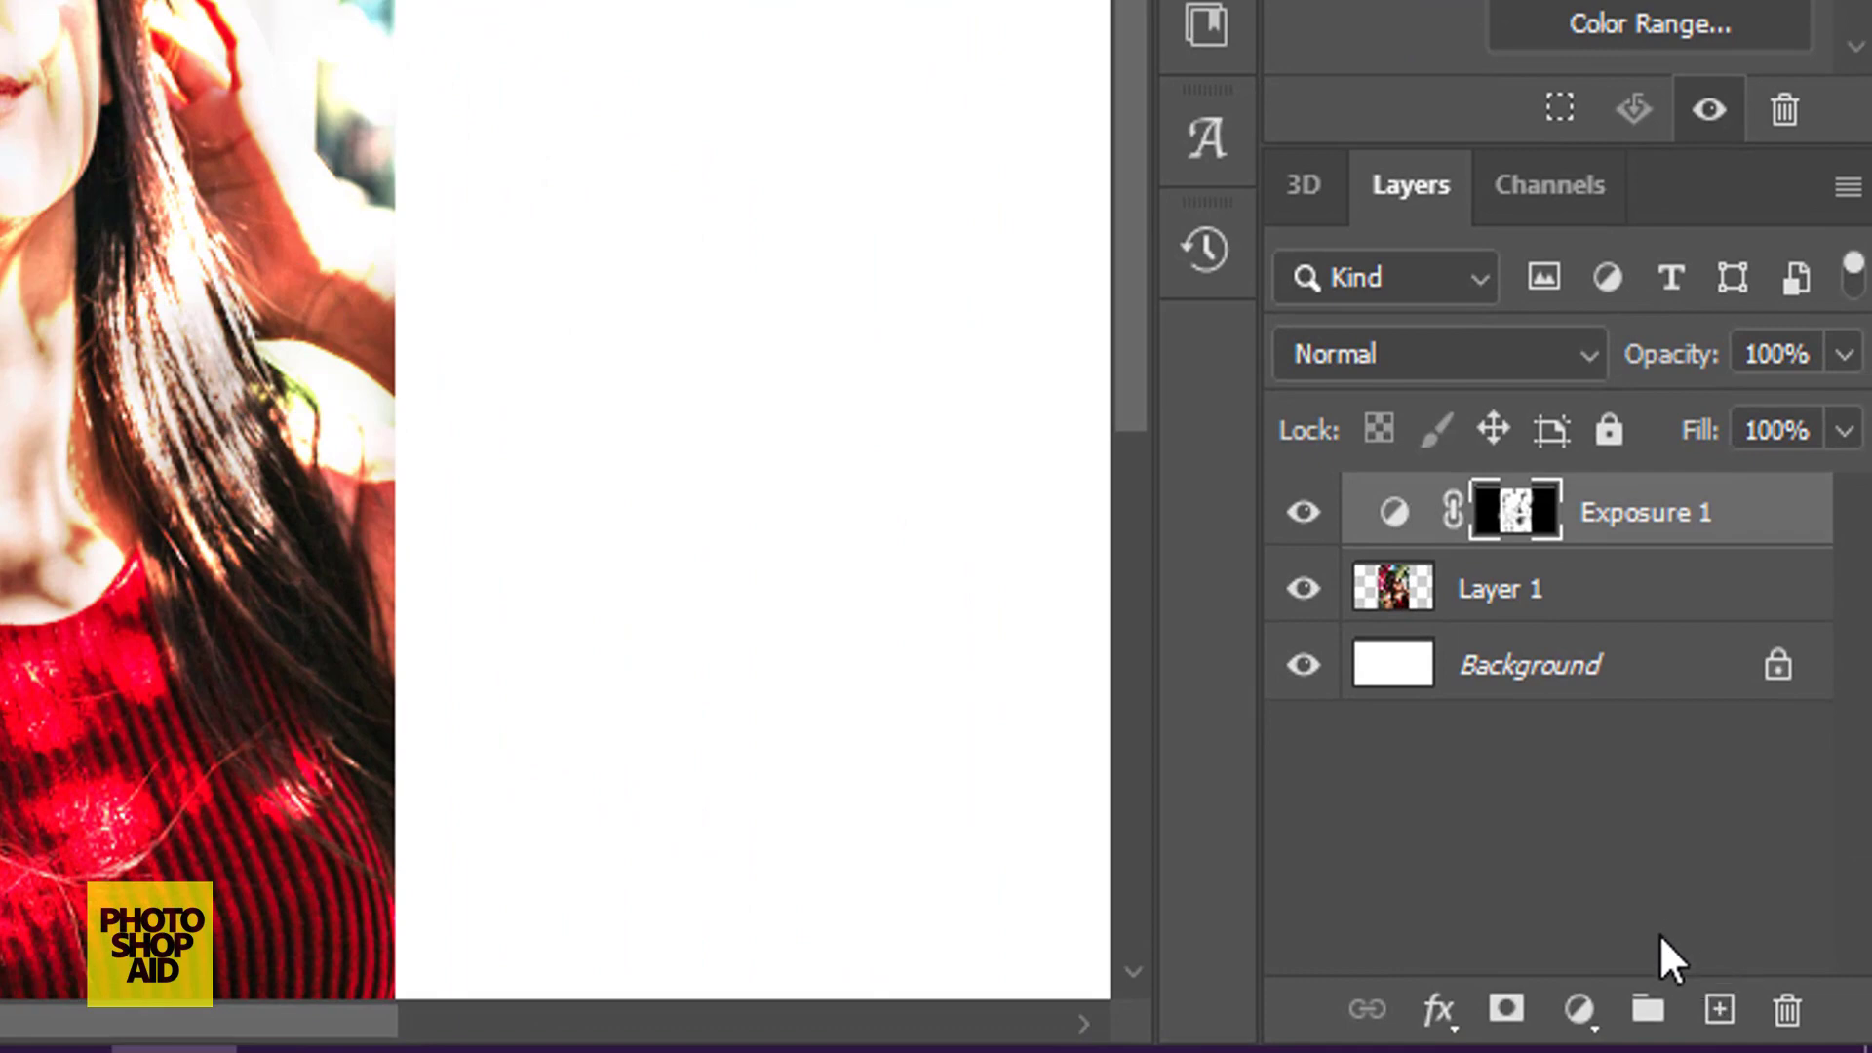
Add a Color Balance layer with the Cyan–Red midtones slider at about -22.
click(1578, 1010)
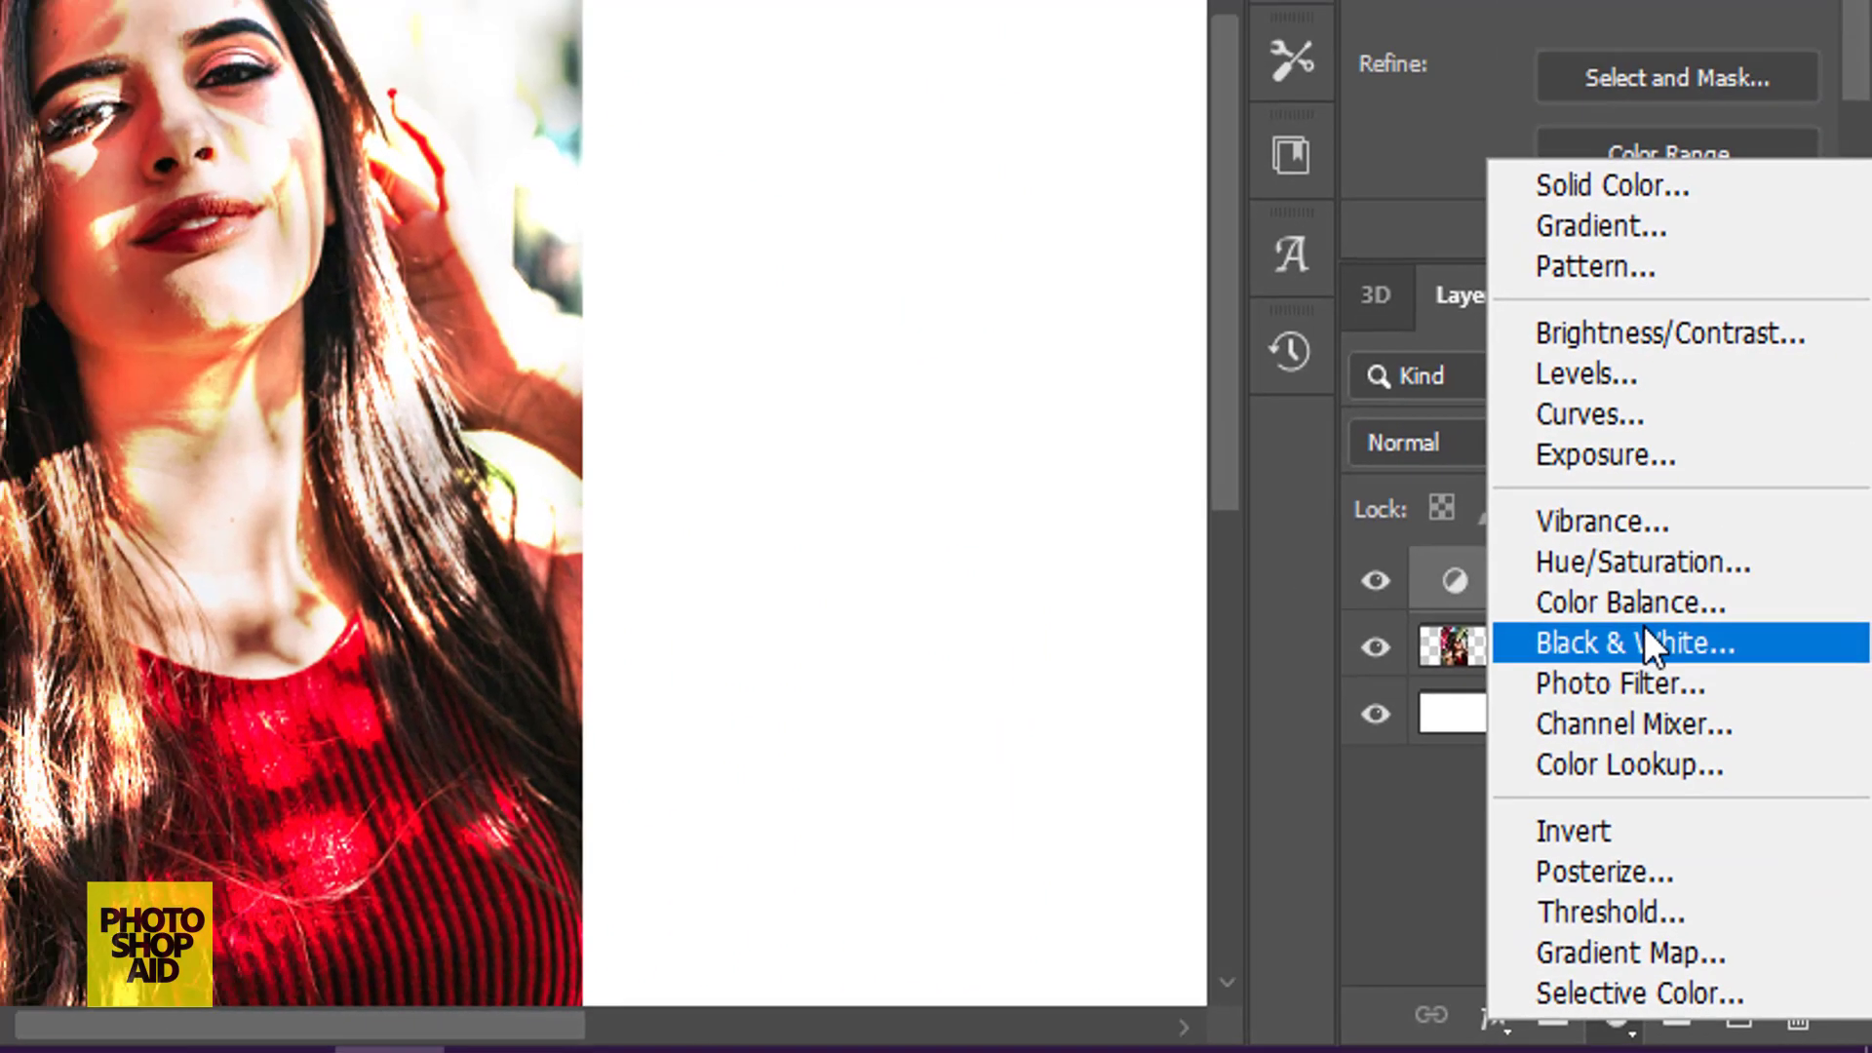
click(1595, 537)
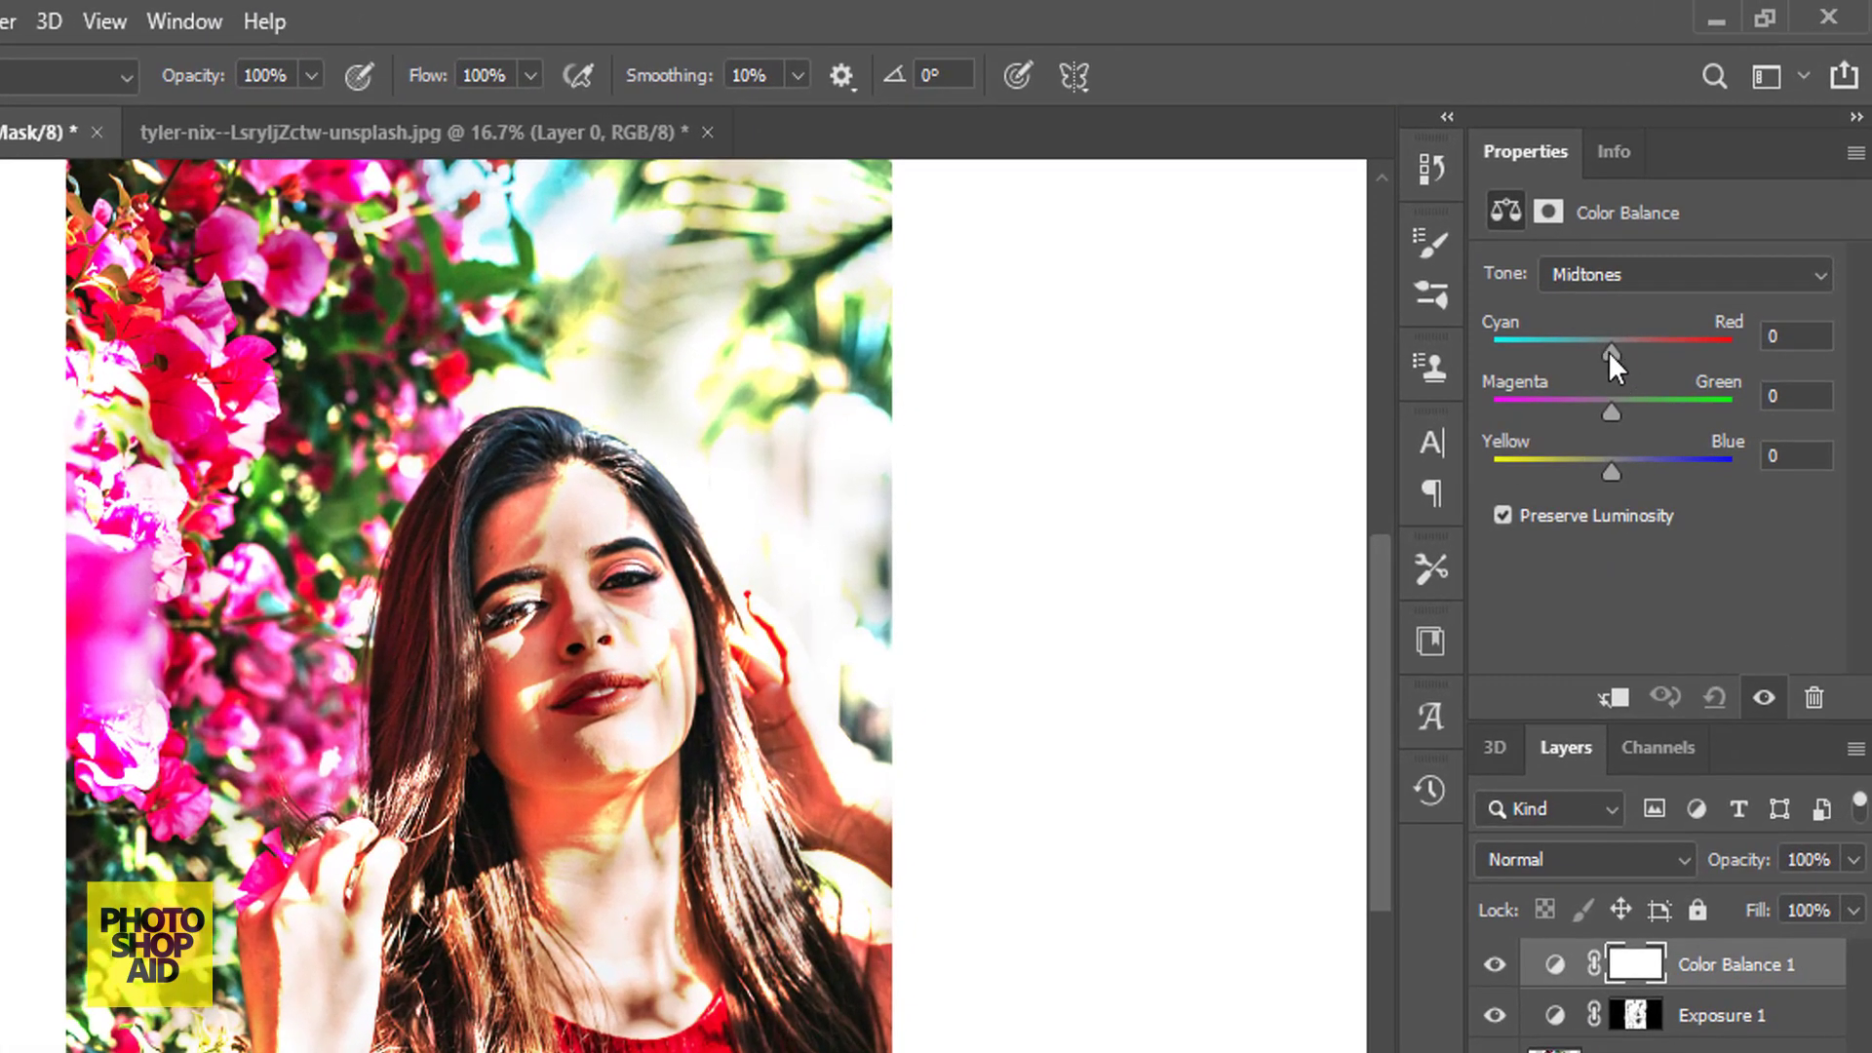
drag(1608, 353, 1524, 351)
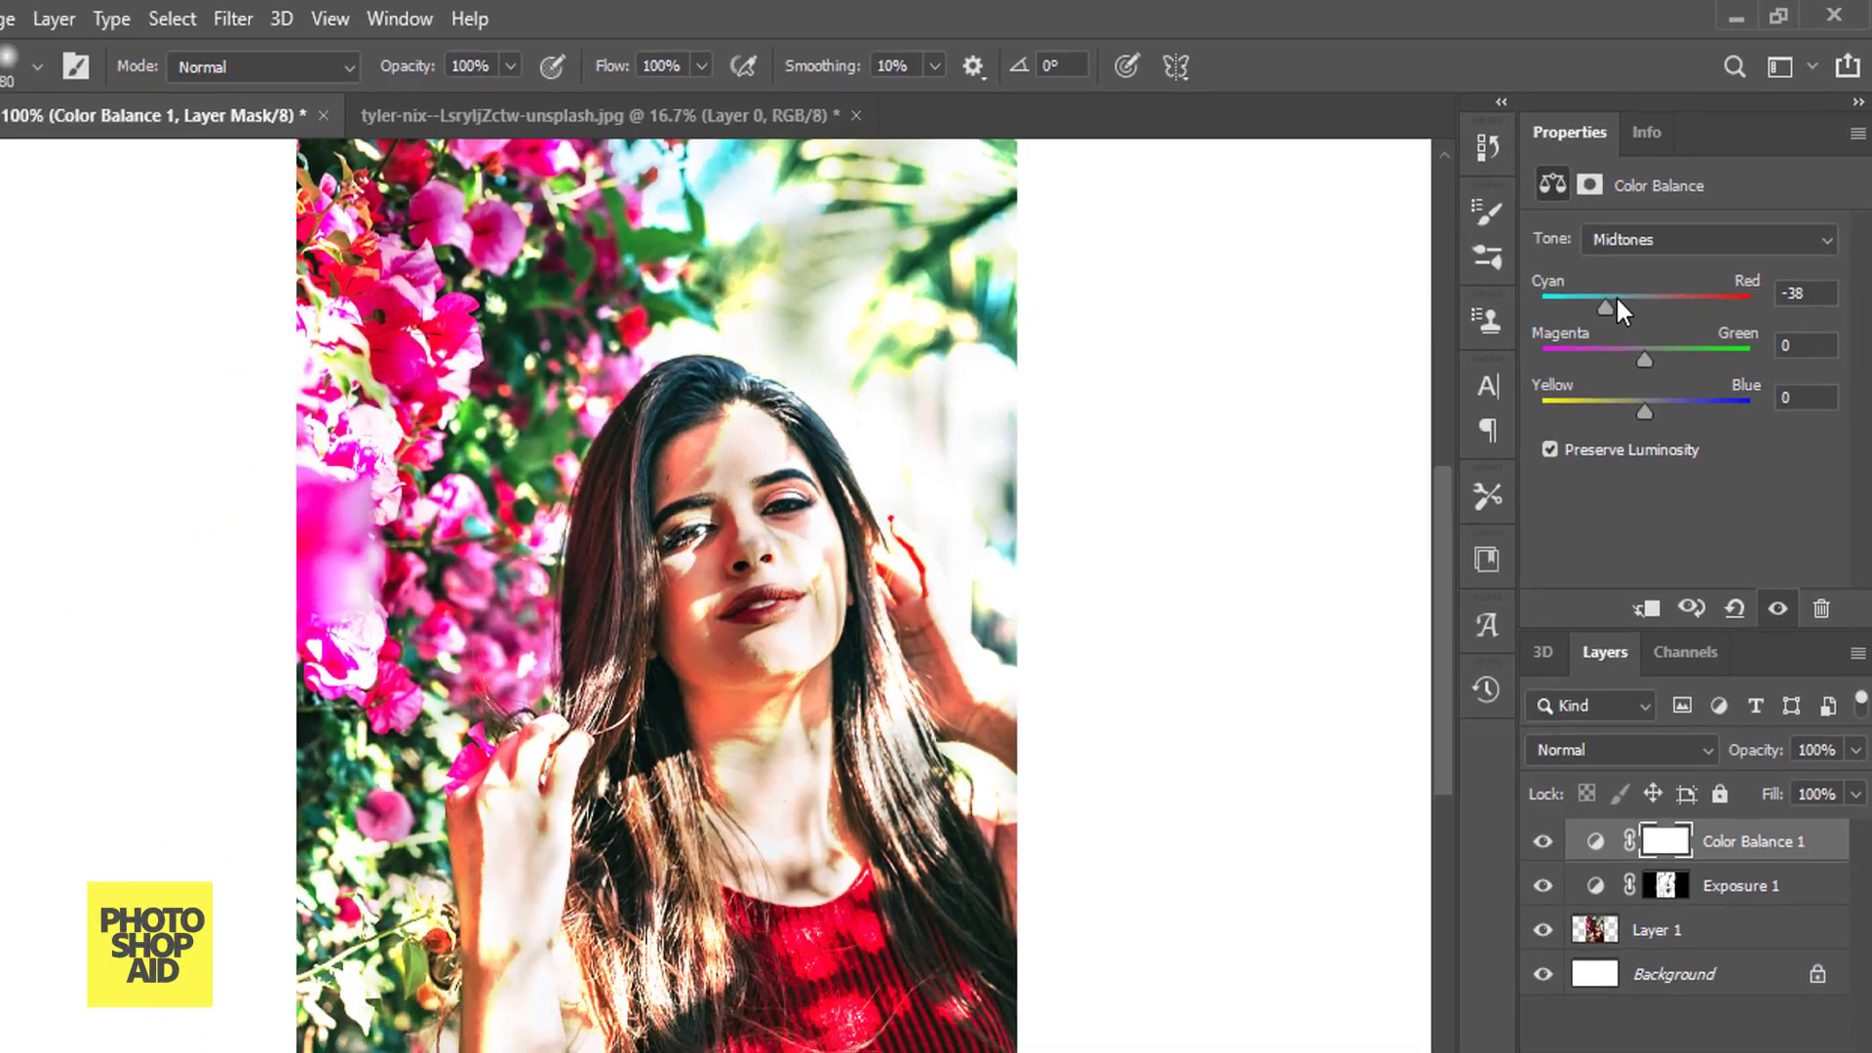
drag(1548, 355, 1646, 282)
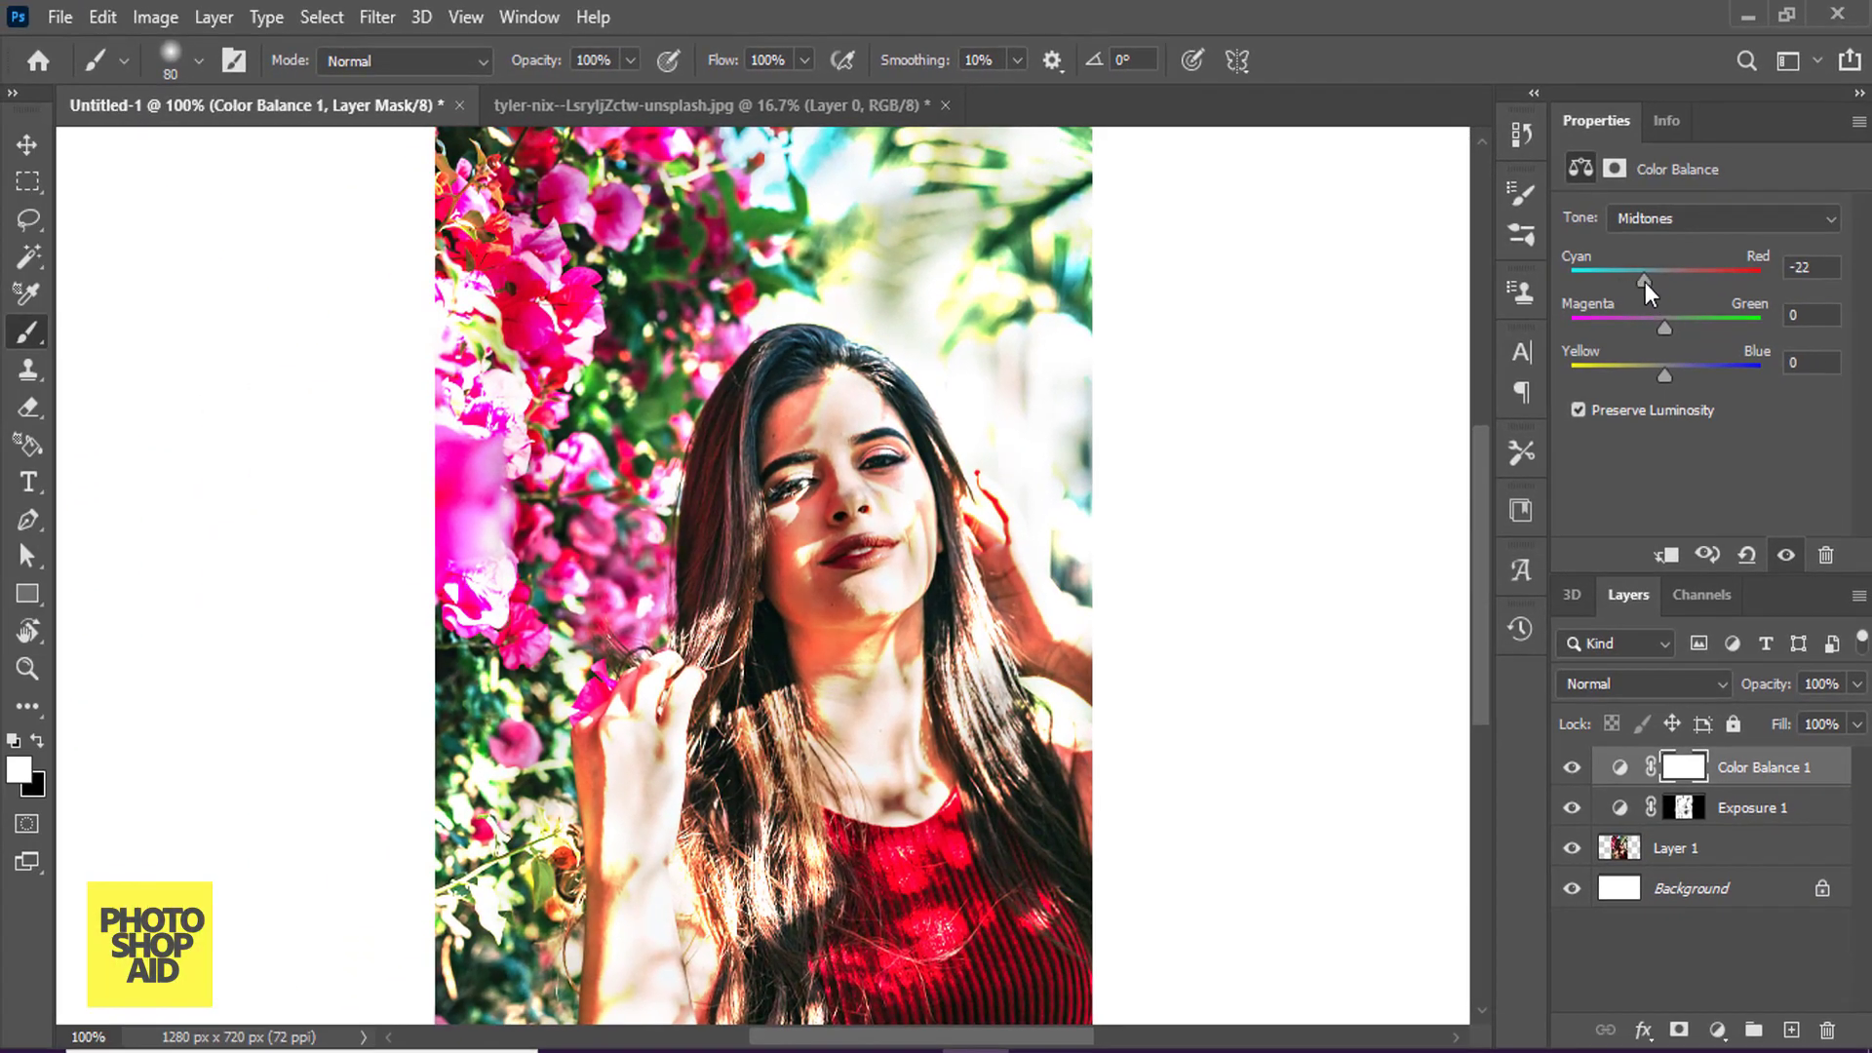